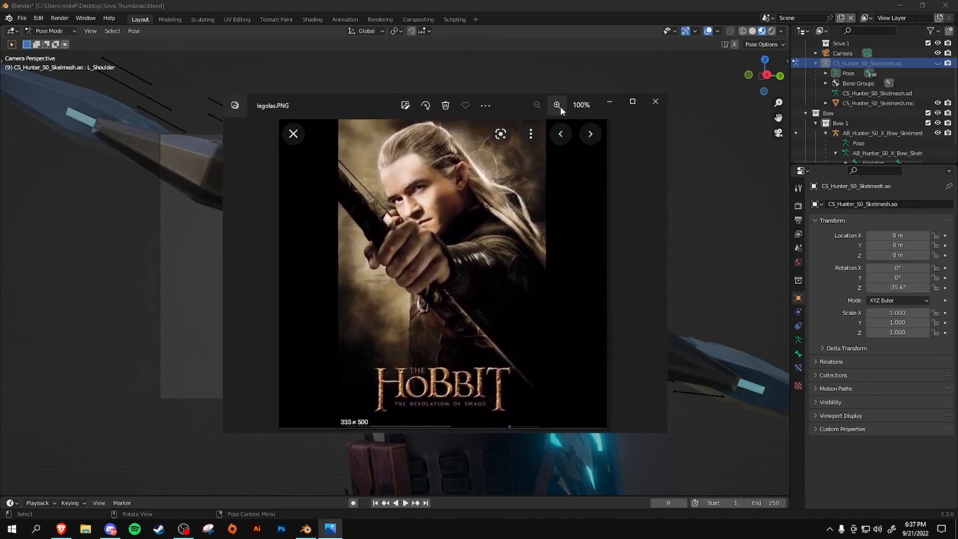
Put away the Legolas reference image and unhide the character's armature
click(609, 103)
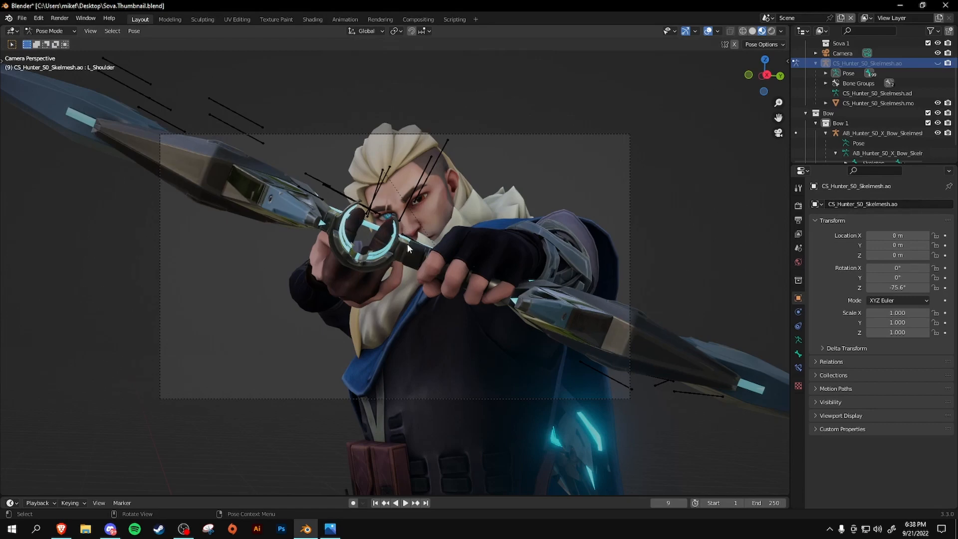
middle_drag(408, 244, 451, 241)
key(KP_0)
key(KP_0)
click(937, 63)
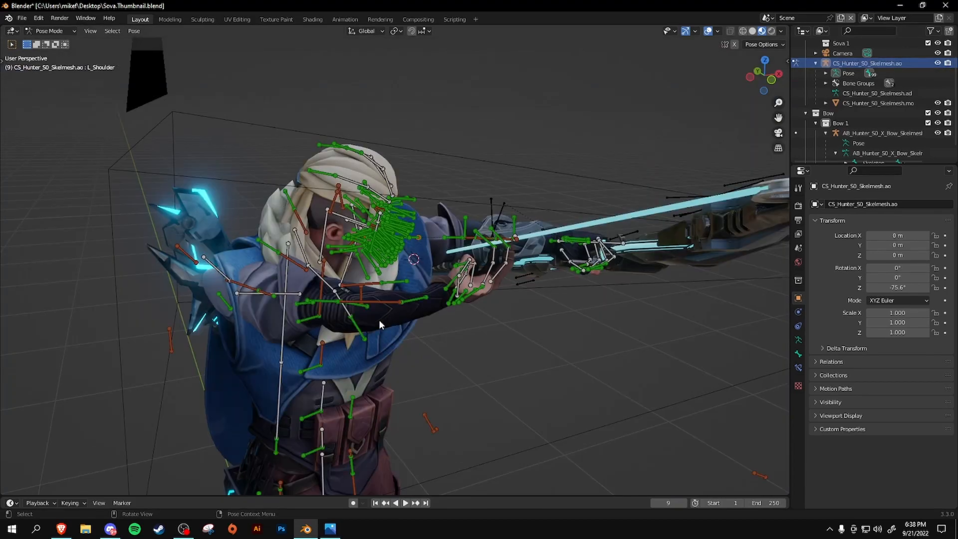
middle_drag(378, 320, 279, 329)
click(779, 132)
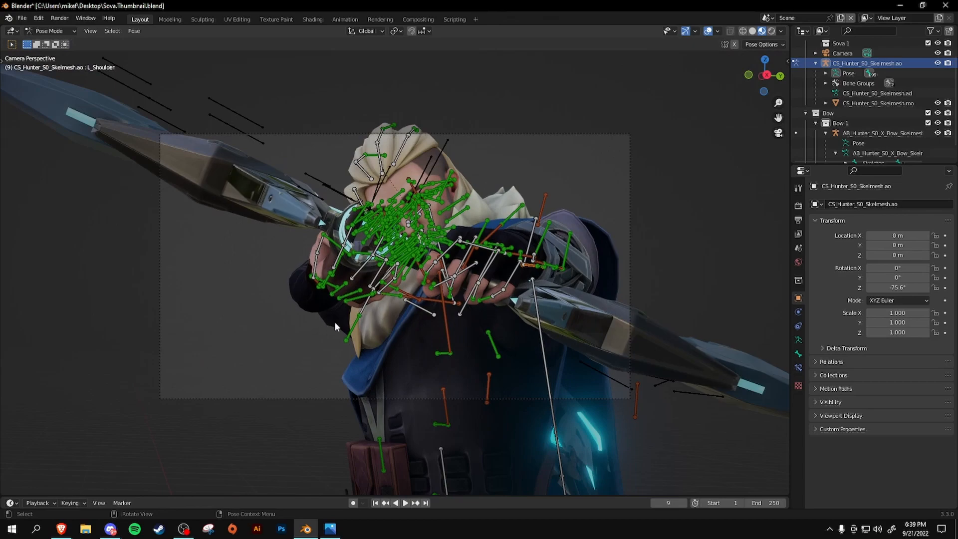
Select the R_Elbow bone and reposition it in two moves to bend the right arm toward the bowstring
middle_drag(435, 336, 365, 433)
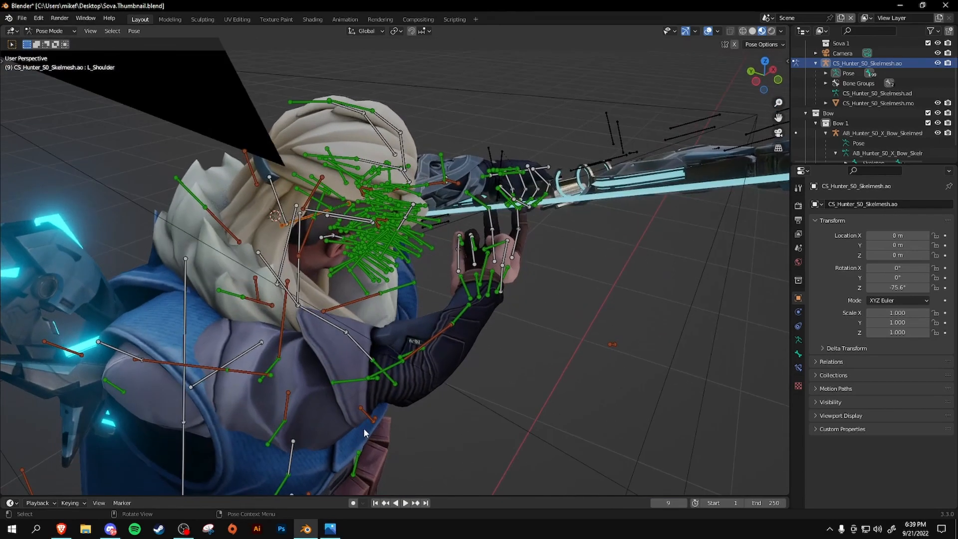
middle_drag(287, 421, 314, 428)
click(427, 341)
middle_drag(430, 320, 462, 325)
key(g)
click(249, 320)
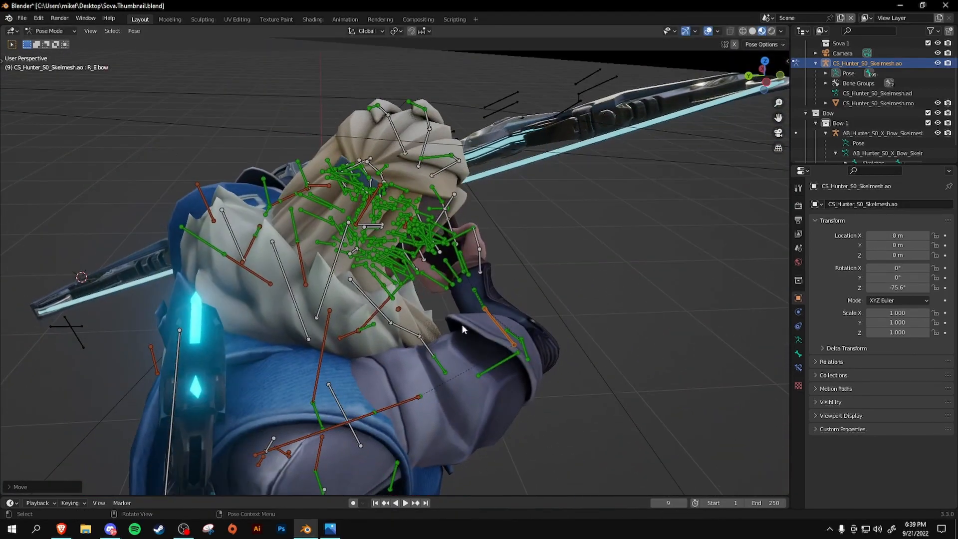
key(g)
click(490, 383)
middle_drag(492, 393, 364, 363)
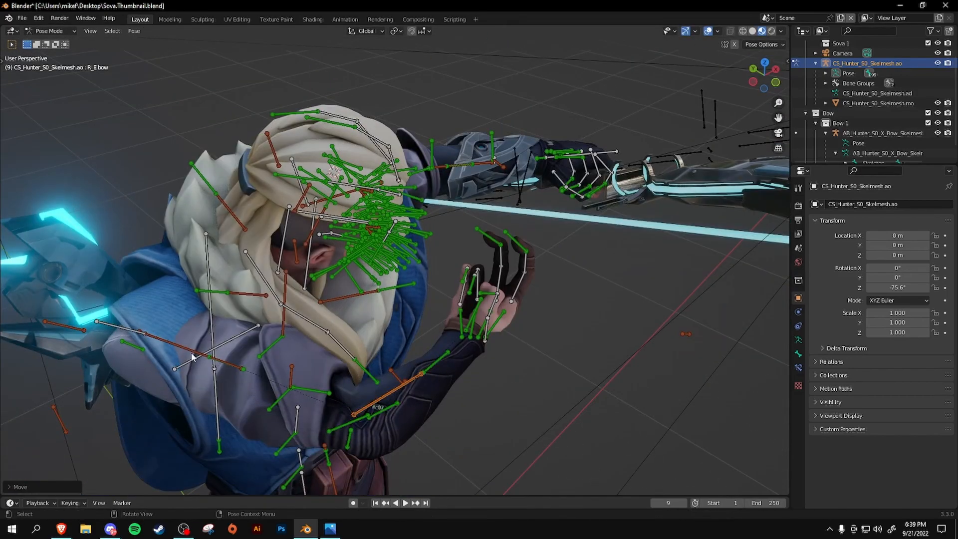
Move the R_Shoulder bone to lower the right arm, and check the pose through the camera
click(192, 354)
key(g)
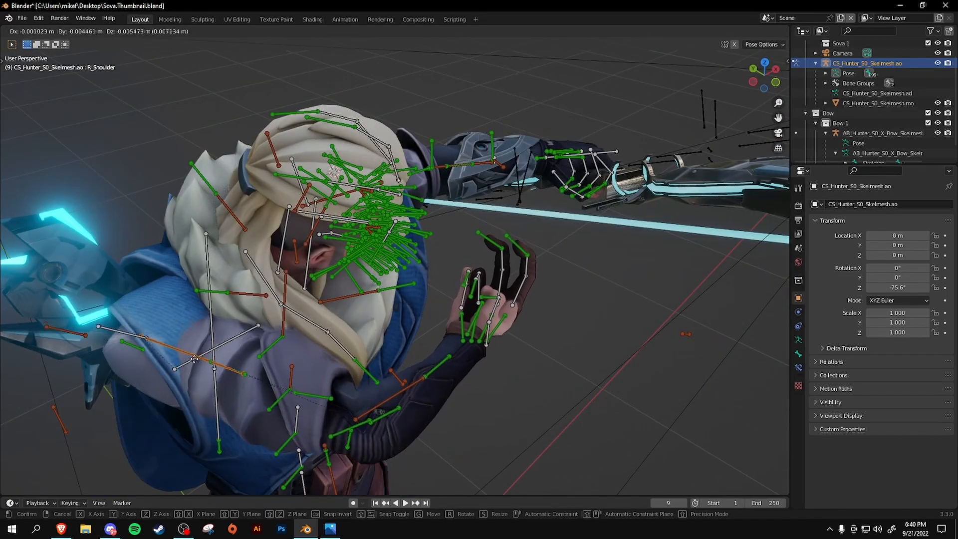
click(191, 393)
middle_drag(192, 395, 127, 358)
click(779, 133)
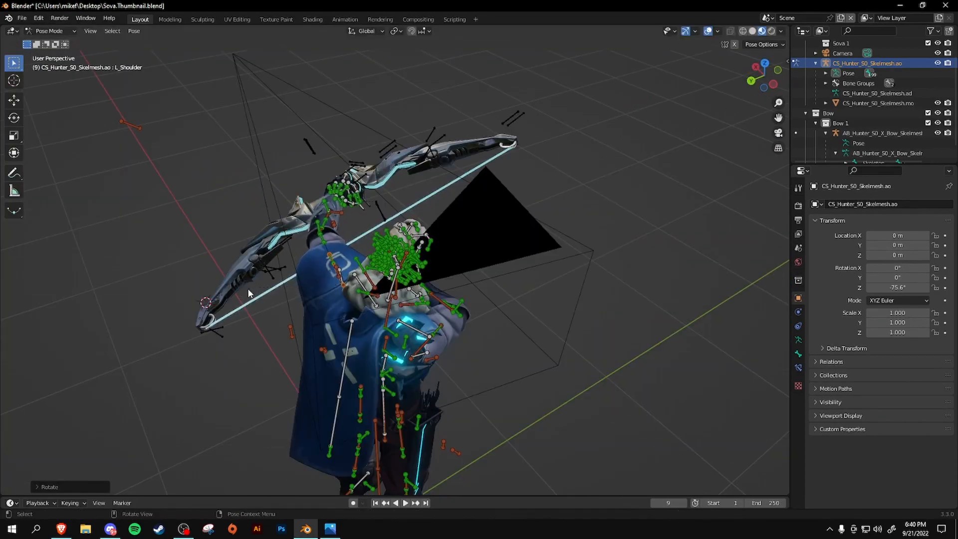
Rotate the L_Shoulder bone to re-aim the left arm, then hide the character's armature
middle_drag(331, 234, 400, 318)
key(r)
click(344, 270)
key(KP_0)
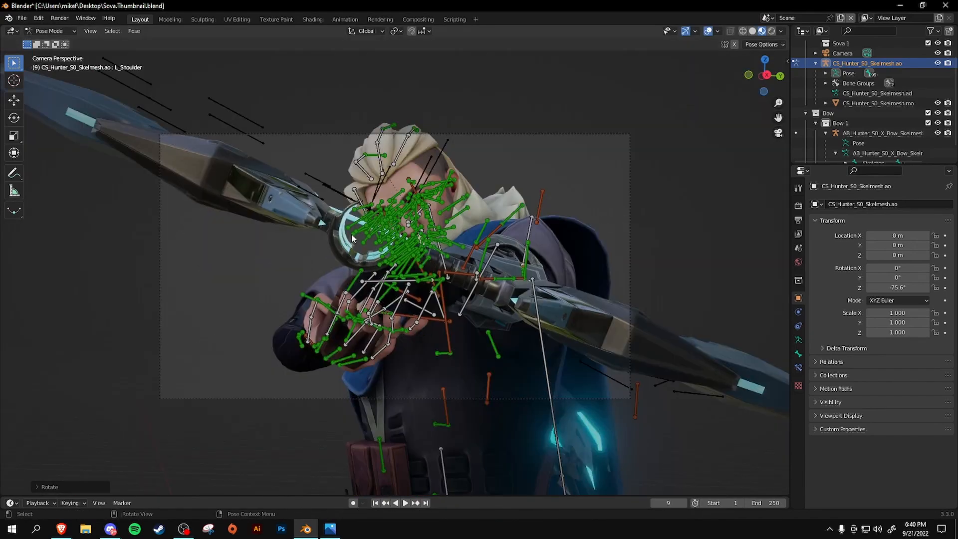
click(779, 133)
click(938, 63)
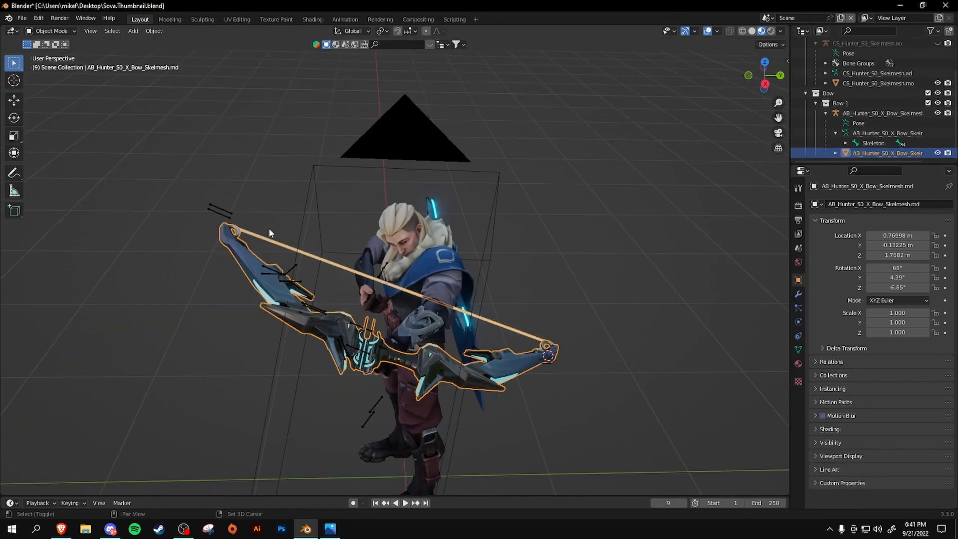
Add the bow's armature to the selection with its mesh and move the bow toward the outstretched left hand
shift+click(217, 211)
middle_drag(404, 314, 190, 383)
key(g)
click(399, 282)
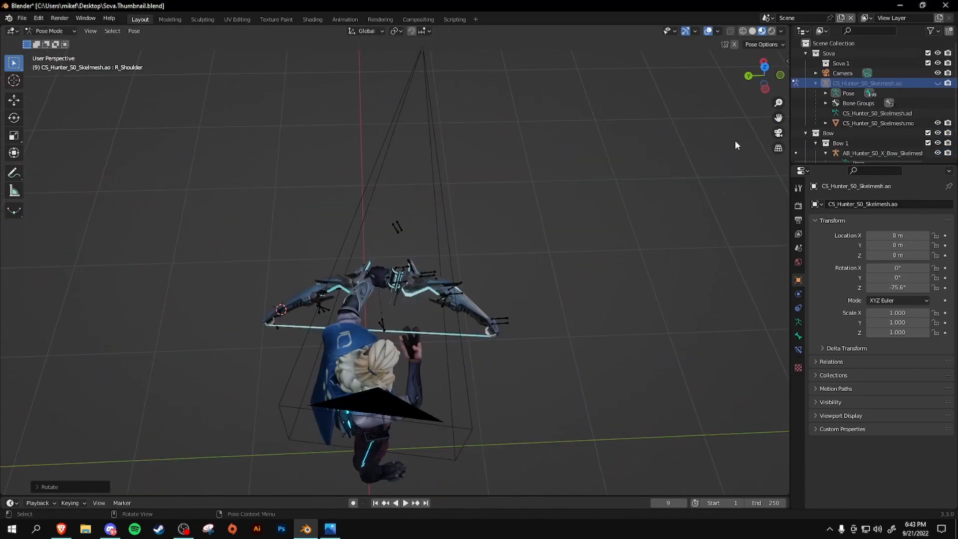
Unhide the character's armature and select the R_Middle3 bone of the right hand
click(937, 84)
scroll(412, 395, down, 5)
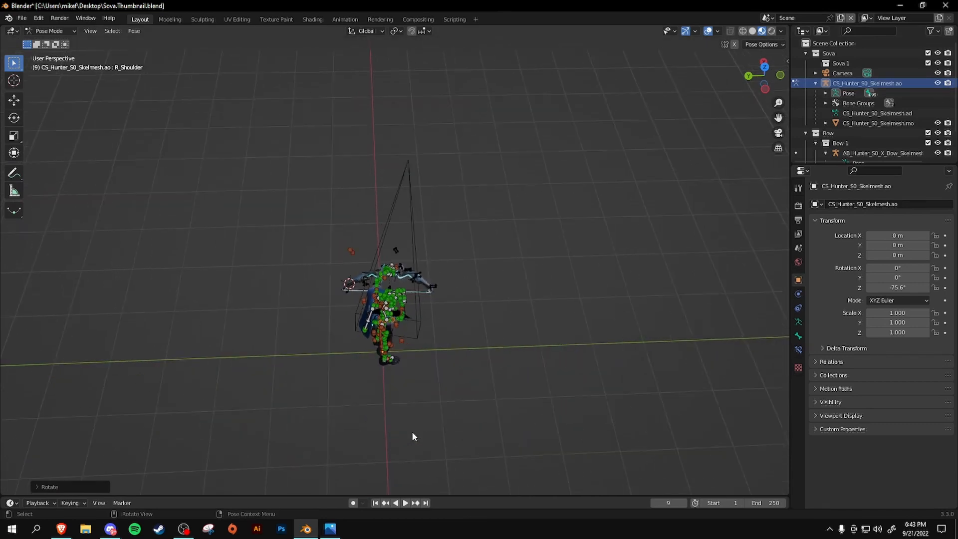
middle_drag(413, 433, 344, 344)
scroll(253, 342, up, 12)
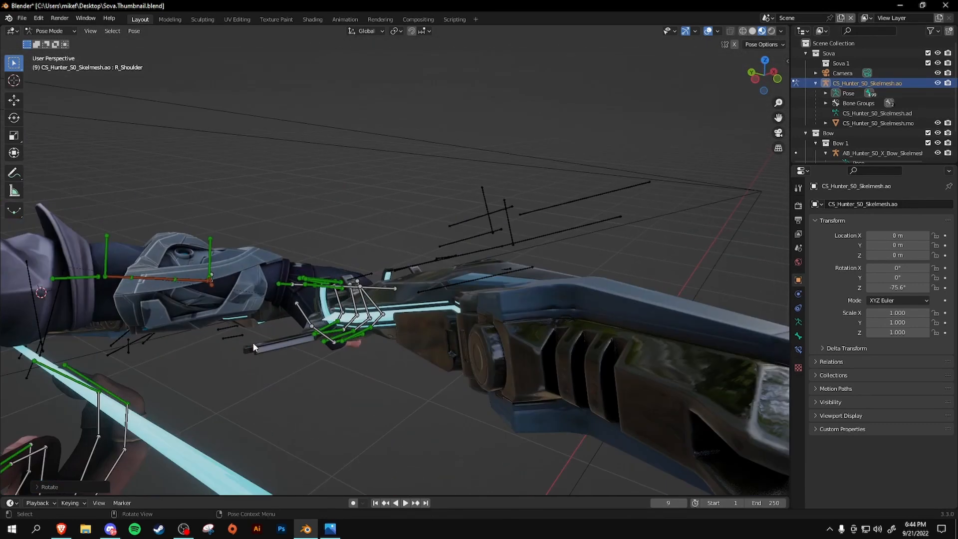
middle_drag(254, 347, 771, 300)
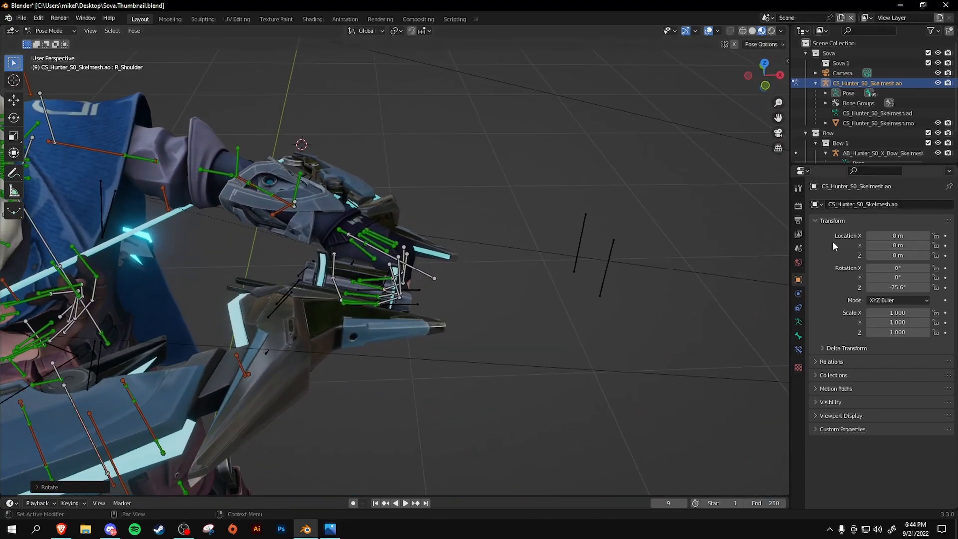
click(55, 264)
middle_drag(56, 264, 761, 307)
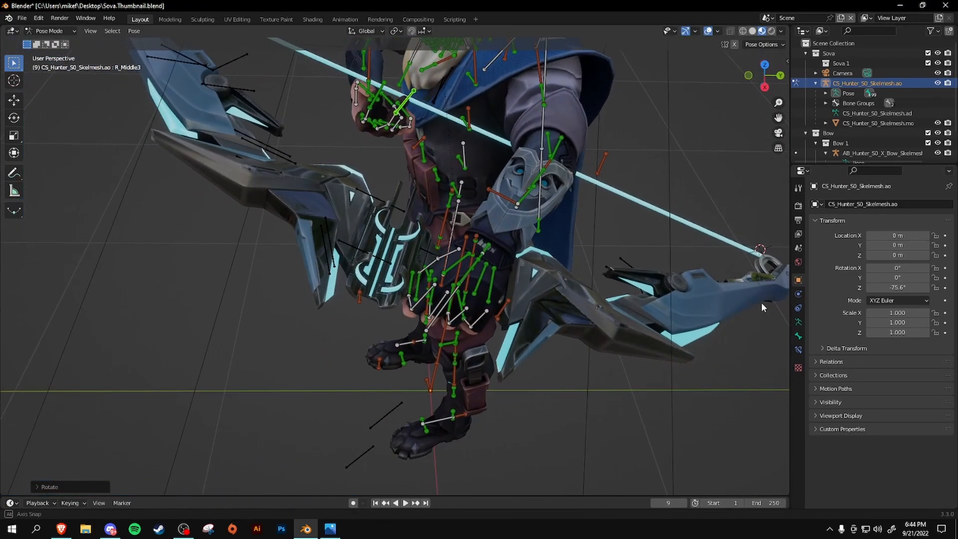
Check the bow pose through the camera with the character's armature hidden
click(779, 133)
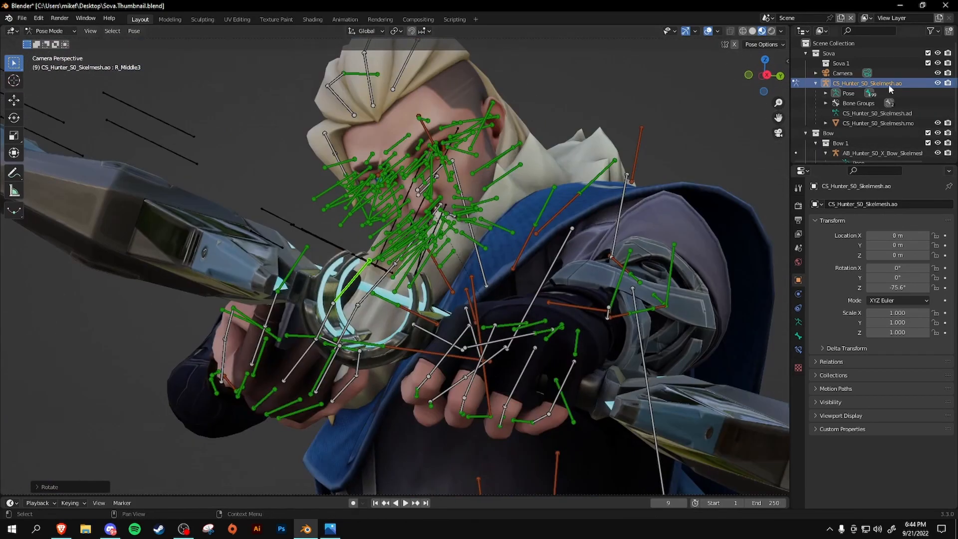
click(938, 84)
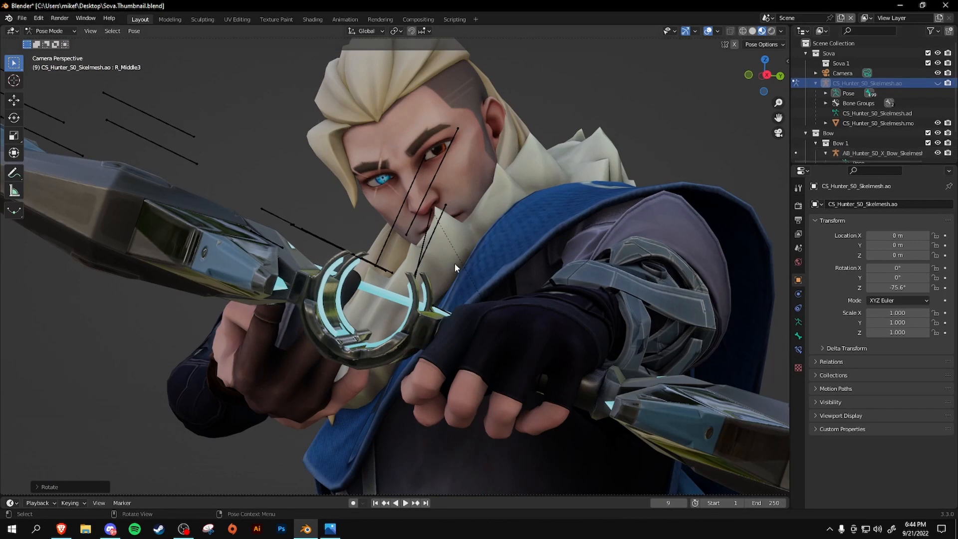
Rotate the inner brow bones, L_Brow_In_01 by about 32° and R_Brow_In_01 slightly, then hide the armature in camera view
key(r)
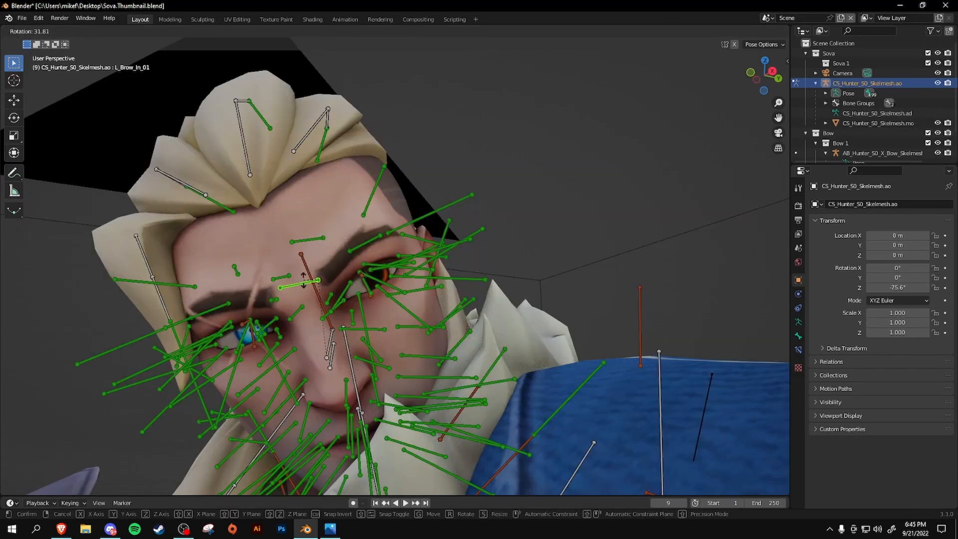
click(307, 282)
click(275, 300)
key(r)
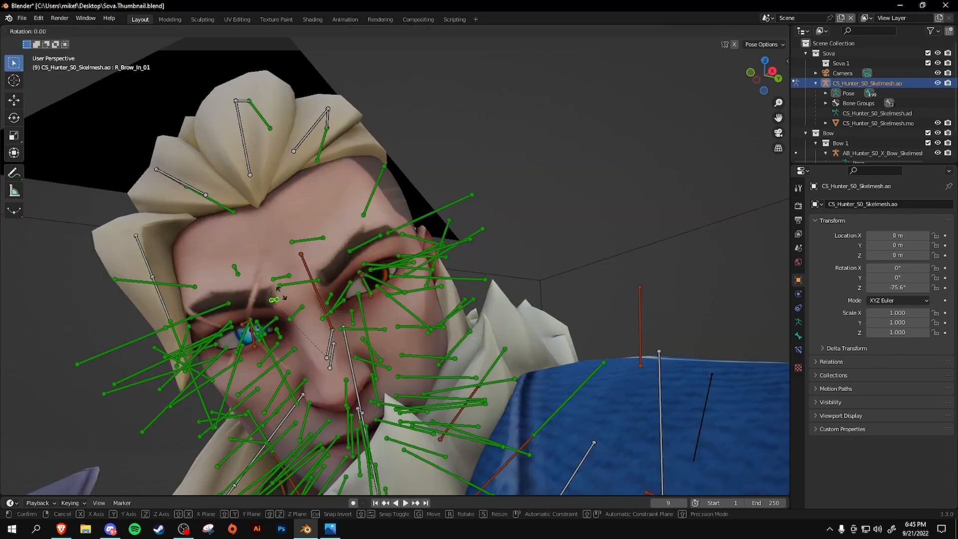
click(278, 292)
middle_drag(277, 292, 334, 349)
click(778, 133)
click(937, 82)
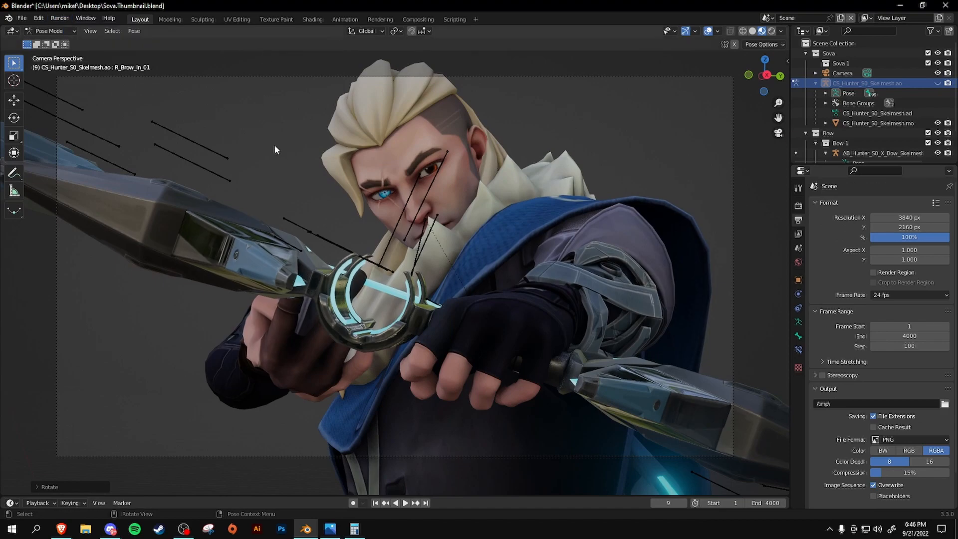
Examine the bow's fit in the left hand from several angles and through the camera
scroll(272, 149, down, 4)
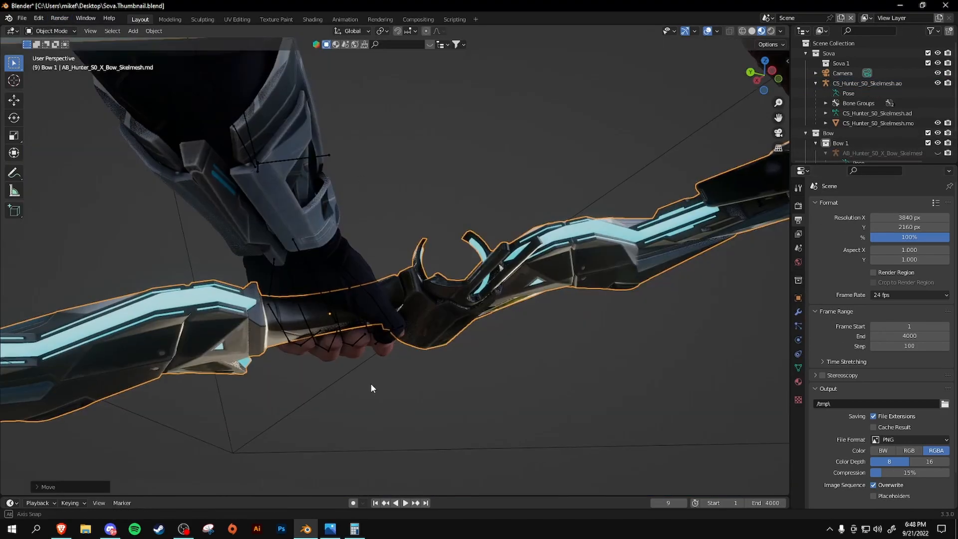
middle_drag(370, 382, 574, 394)
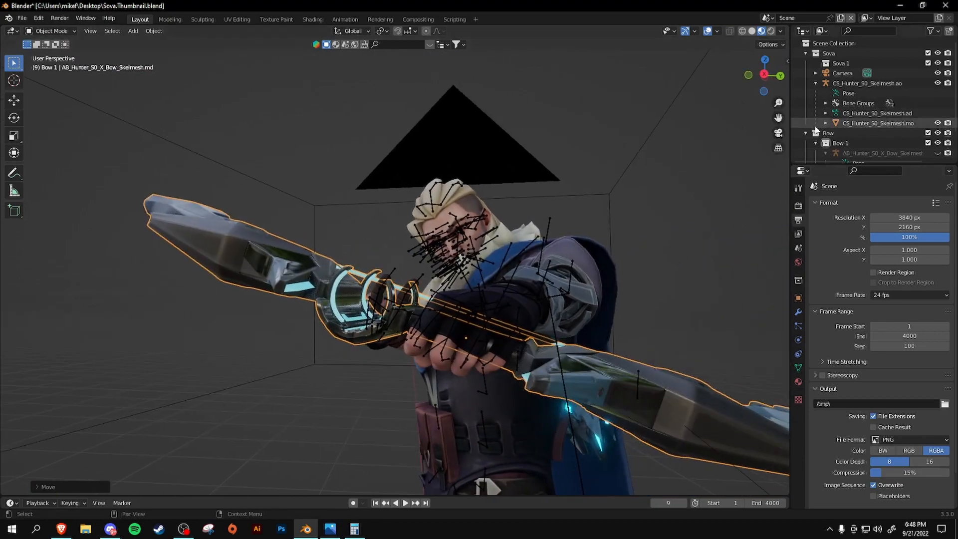
click(779, 135)
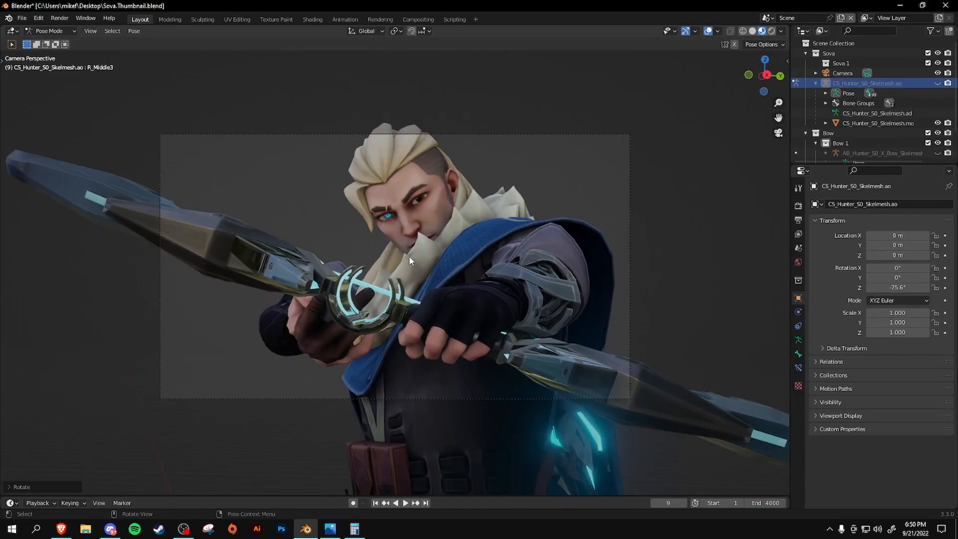
Review the Cycles render settings and set the output frame step to 500
click(798, 205)
click(832, 245)
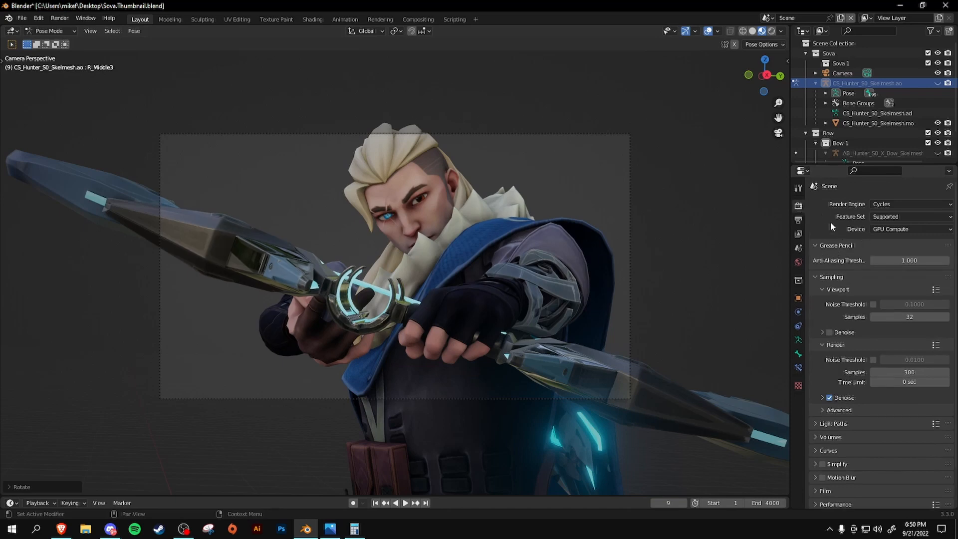
click(799, 220)
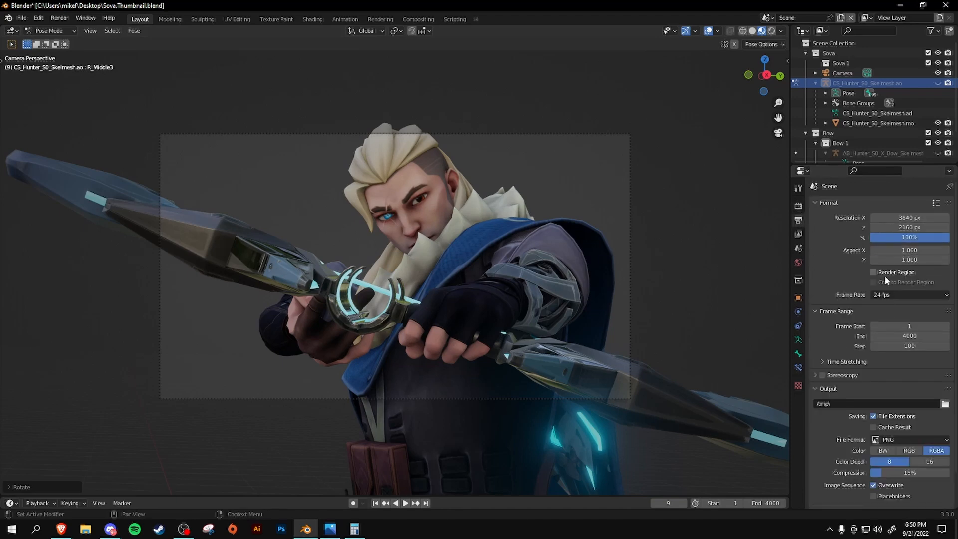
click(900, 346)
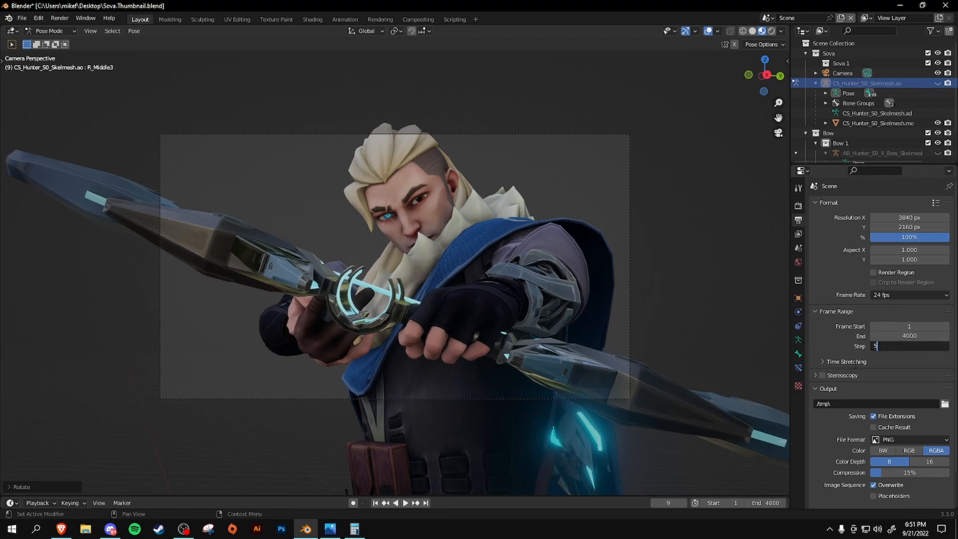
key(Return)
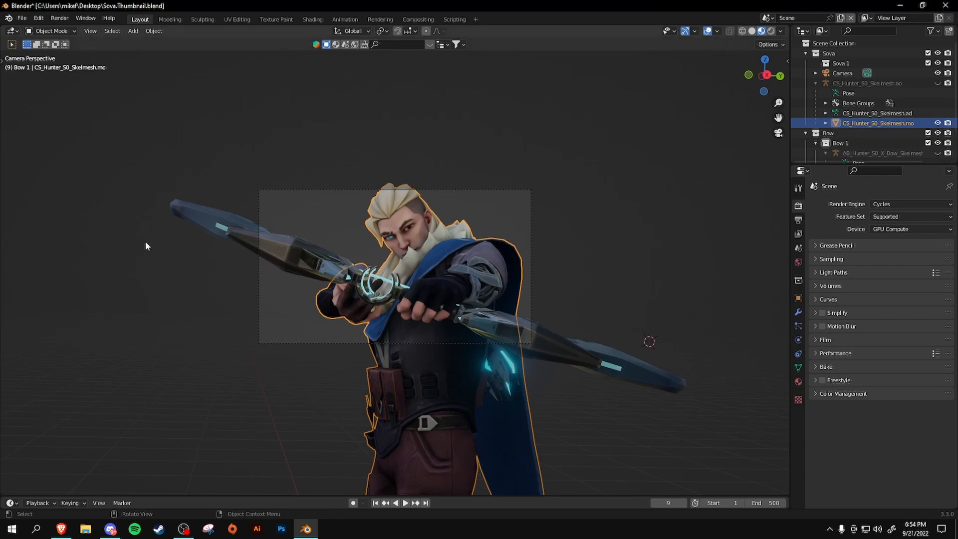
Add a point light to the scene and set its color to a saturated blue
key(KP_0)
click(133, 30)
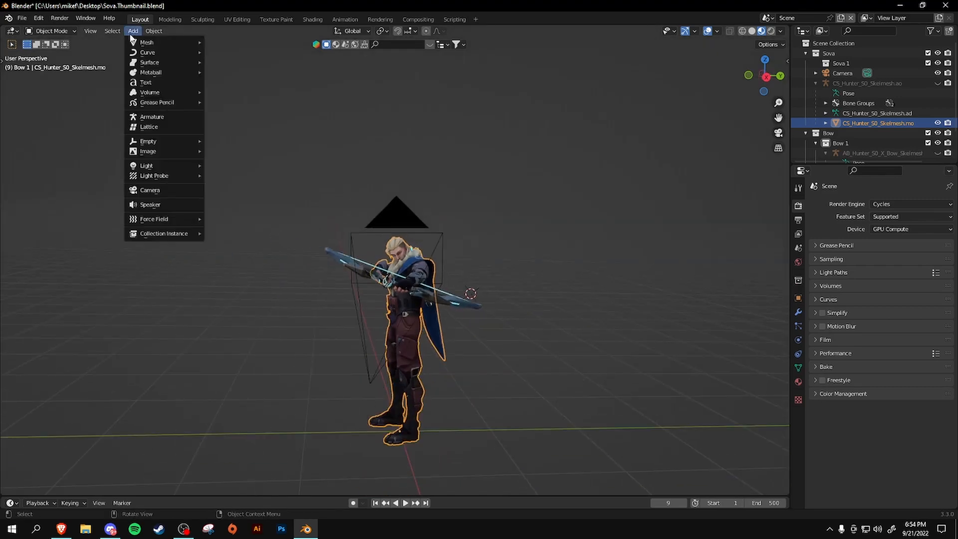
mouse_move(161, 169)
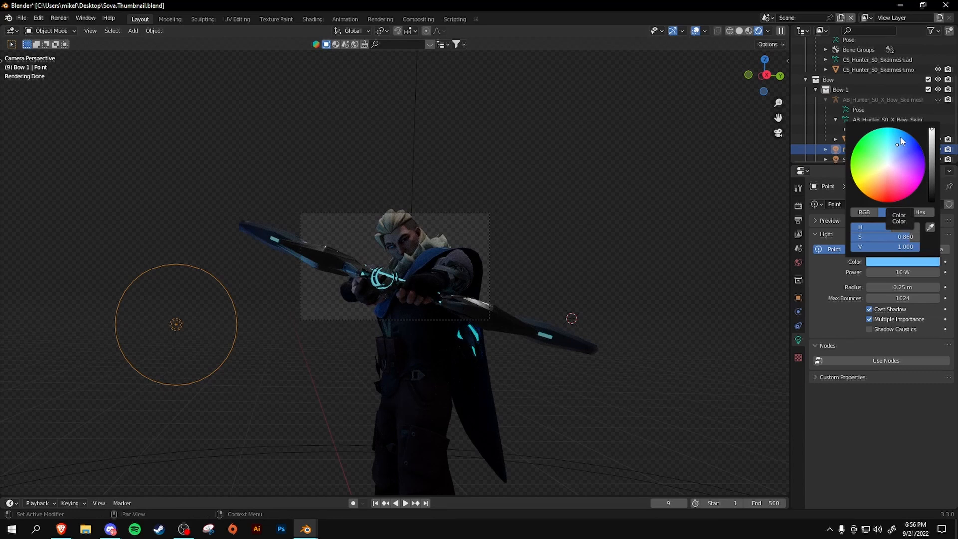
click(902, 142)
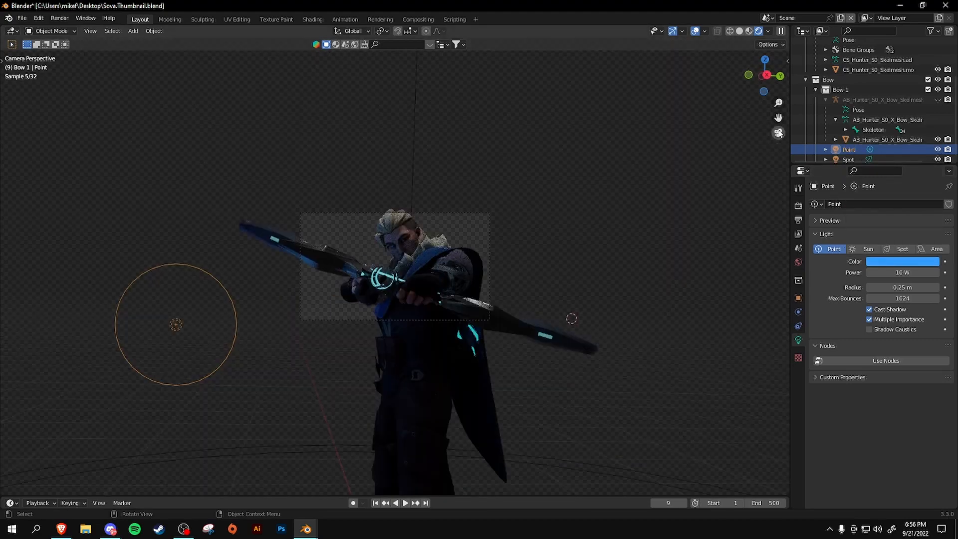
Duplicate the blue point light and place the copy about 1.76 m away, above and on the character's opposite side
scroll(525, 244, up, 7)
scroll(674, 238, down, 5)
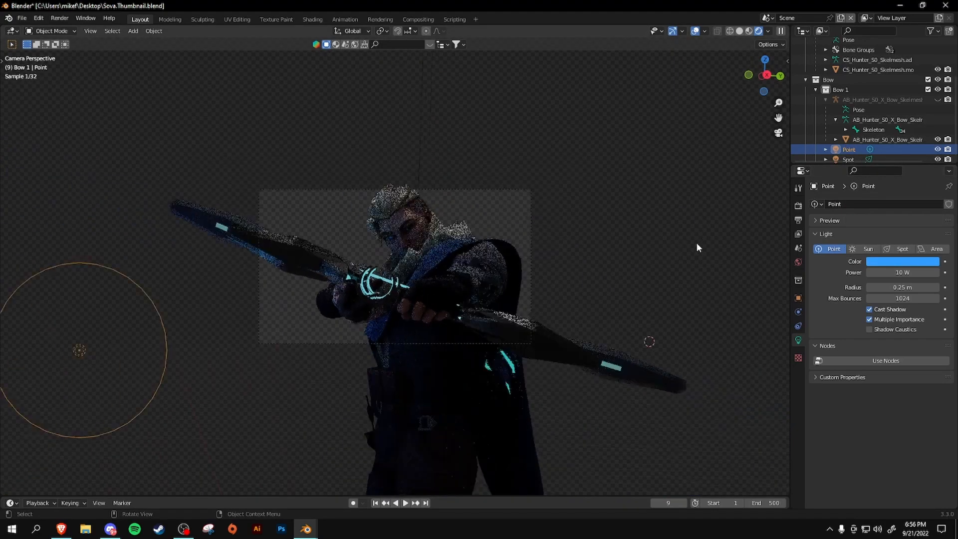
scroll(697, 247, down, 1)
key(shift+d)
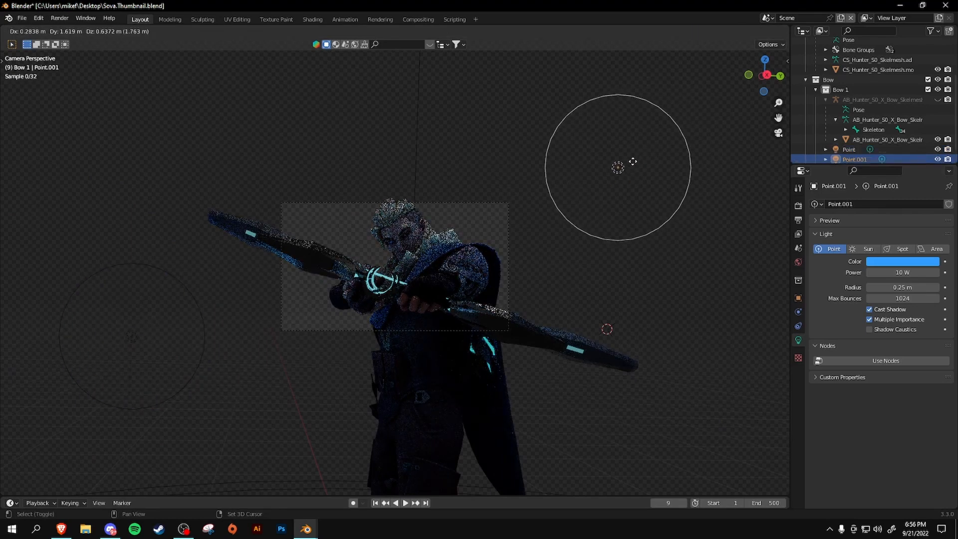
click(633, 160)
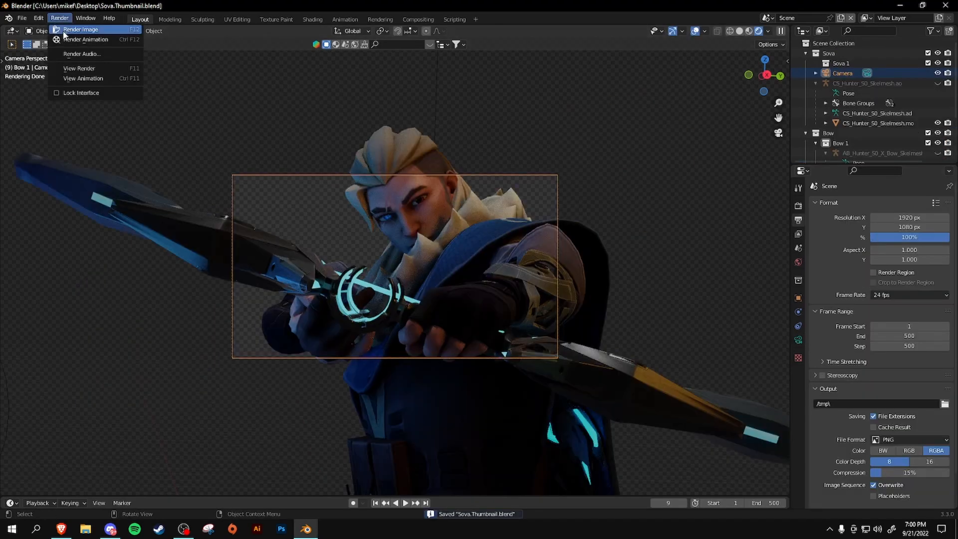
Render the current camera view as a still image
click(82, 31)
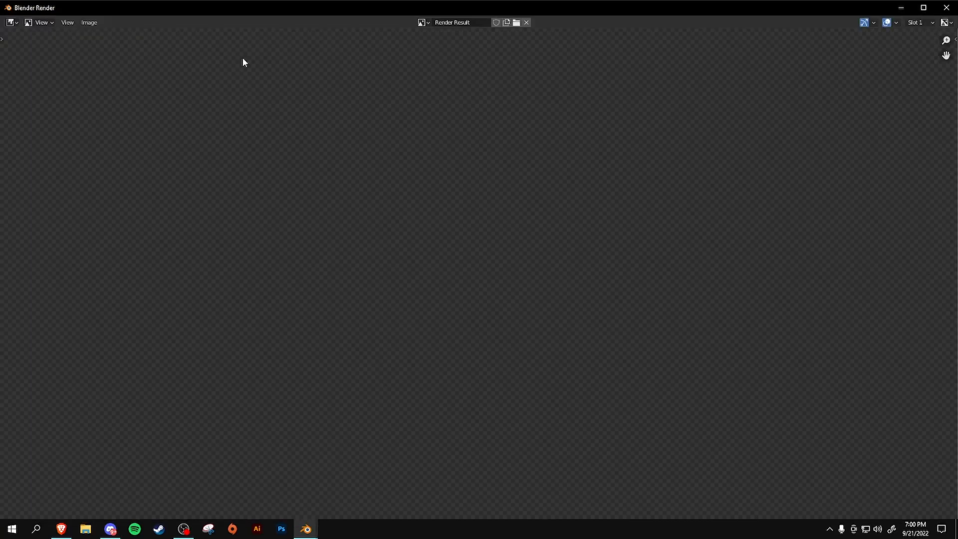
scroll(423, 265, down, 4)
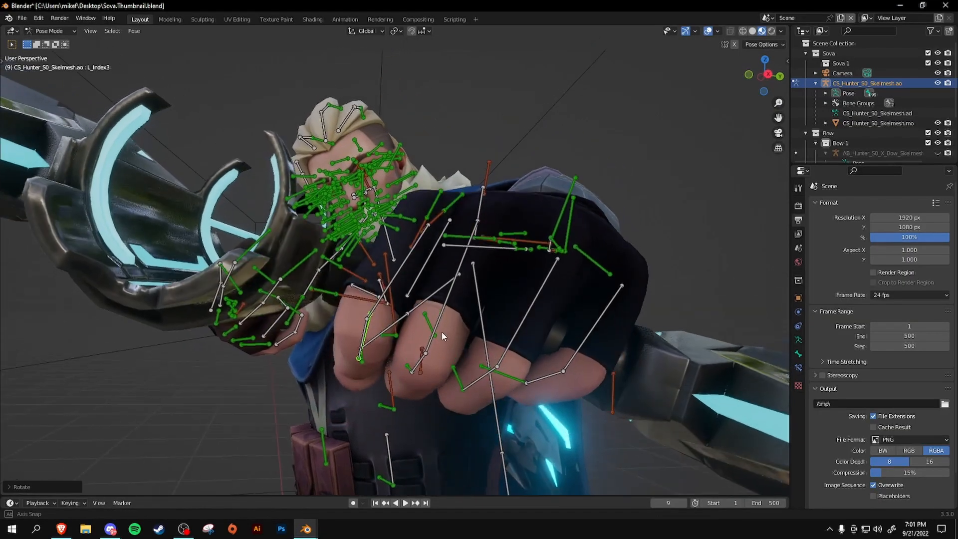
Rotate the tip bones of the left index and middle fingers so they curl around the bow grip
middle_drag(442, 331, 437, 330)
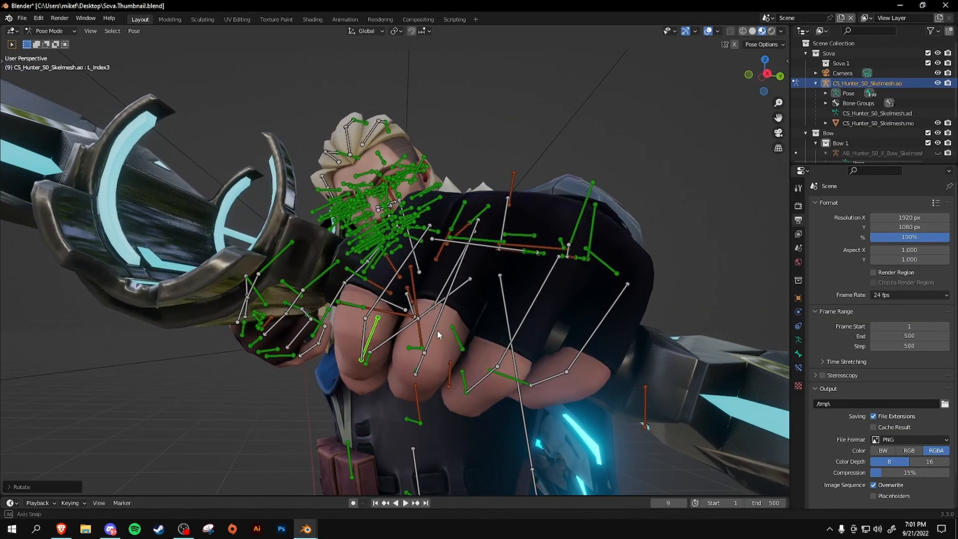
middle_drag(464, 370, 495, 376)
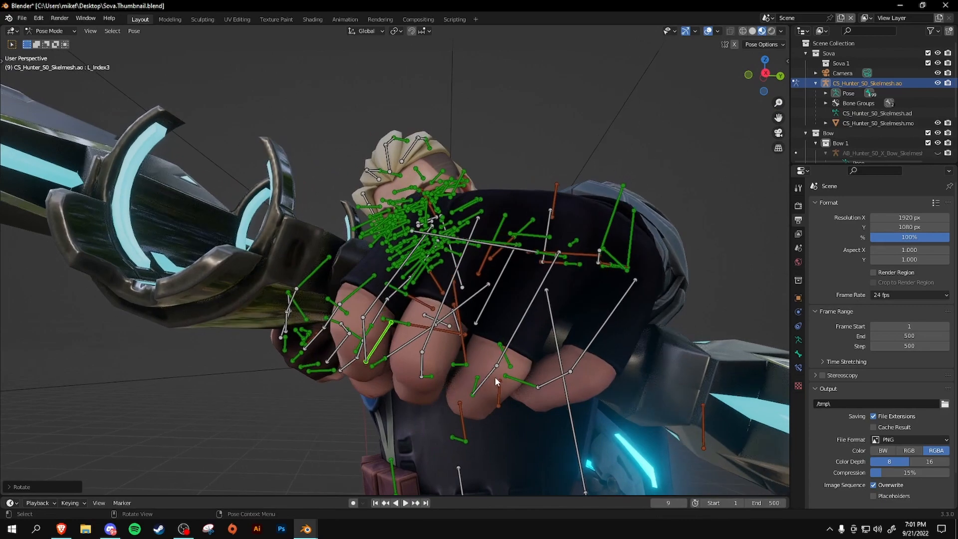
click(493, 376)
click(91, 31)
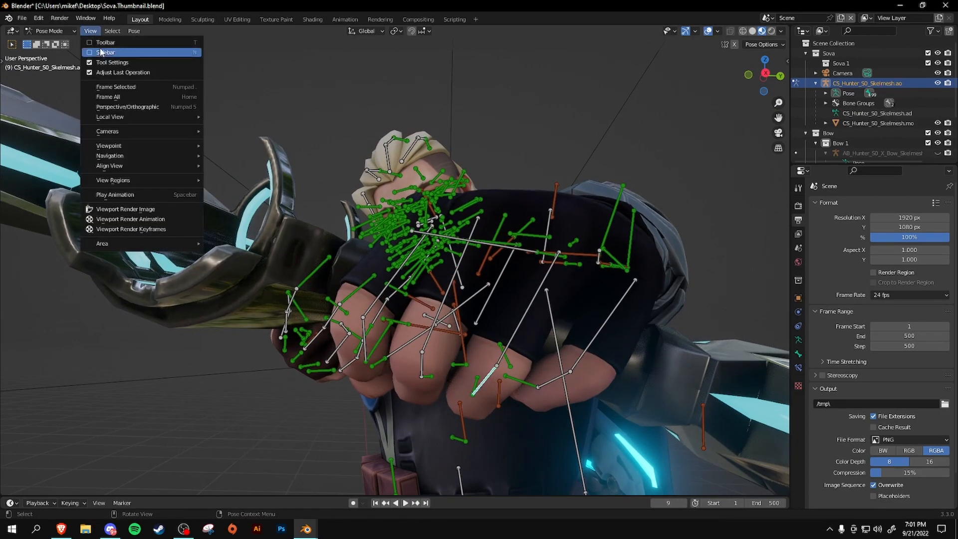
click(109, 87)
middle_drag(385, 320, 453, 238)
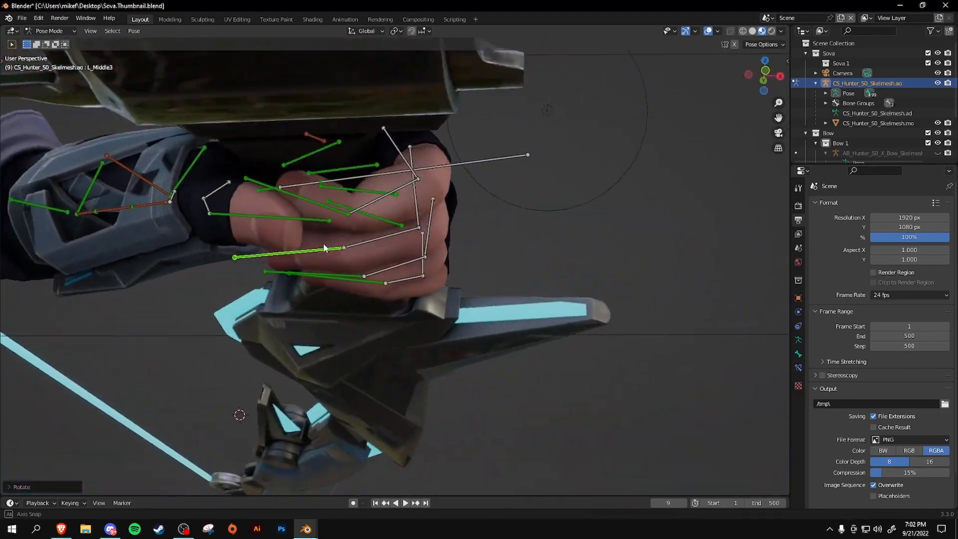
mouse_move(325, 247)
middle_down()
mouse_move(365, 269)
mouse_move(323, 243)
middle_up()
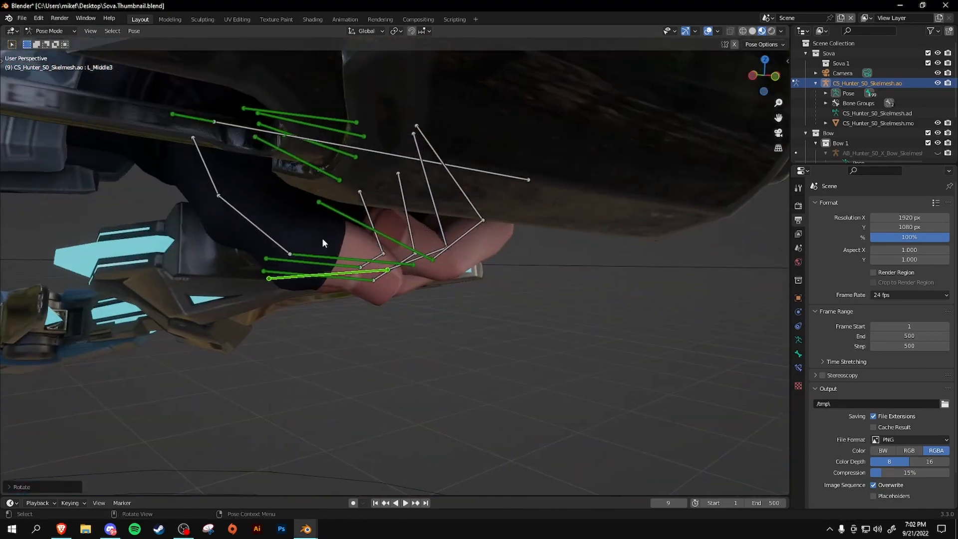
click(318, 204)
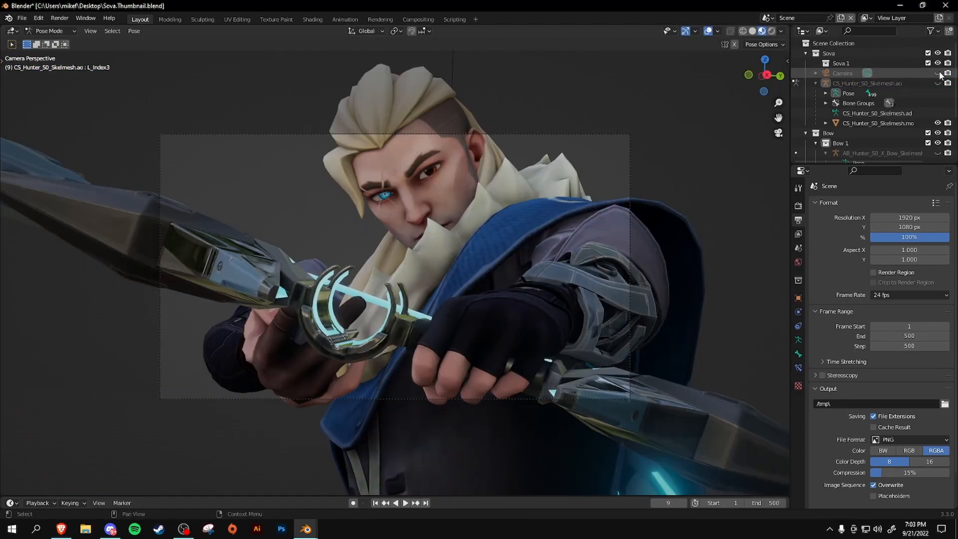
Unhide the camera and the character's armature in the scene
click(938, 73)
click(938, 82)
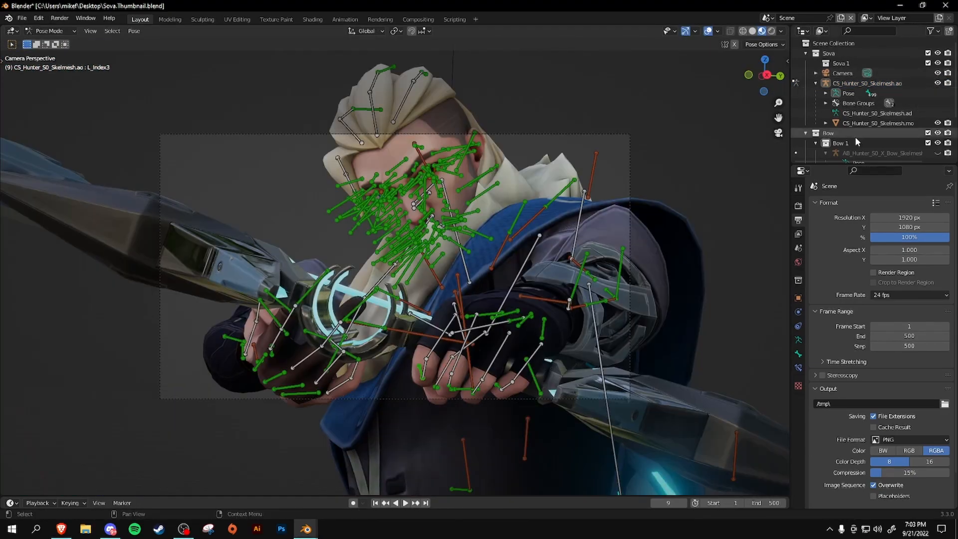
Examine the rendered still of the character and compare it with the viewport scene
click(305, 532)
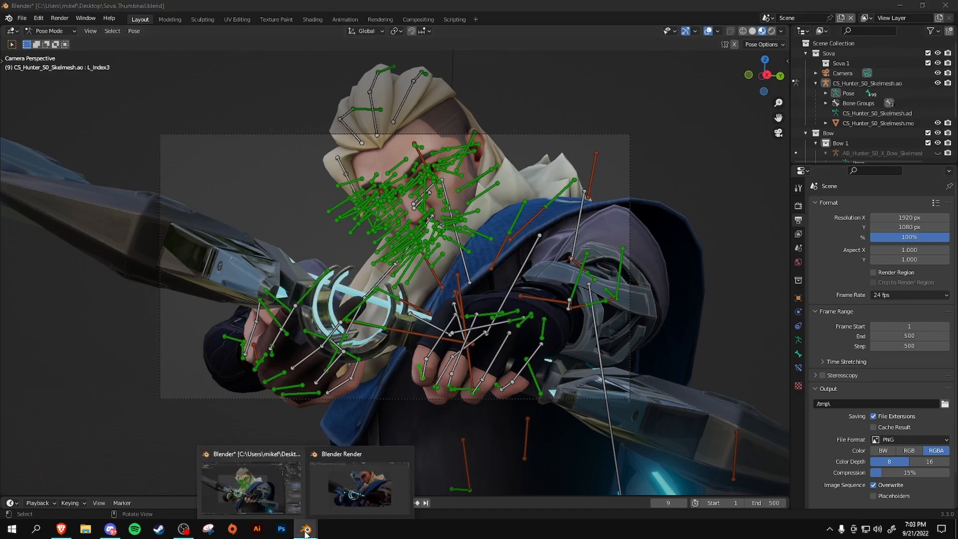
click(337, 491)
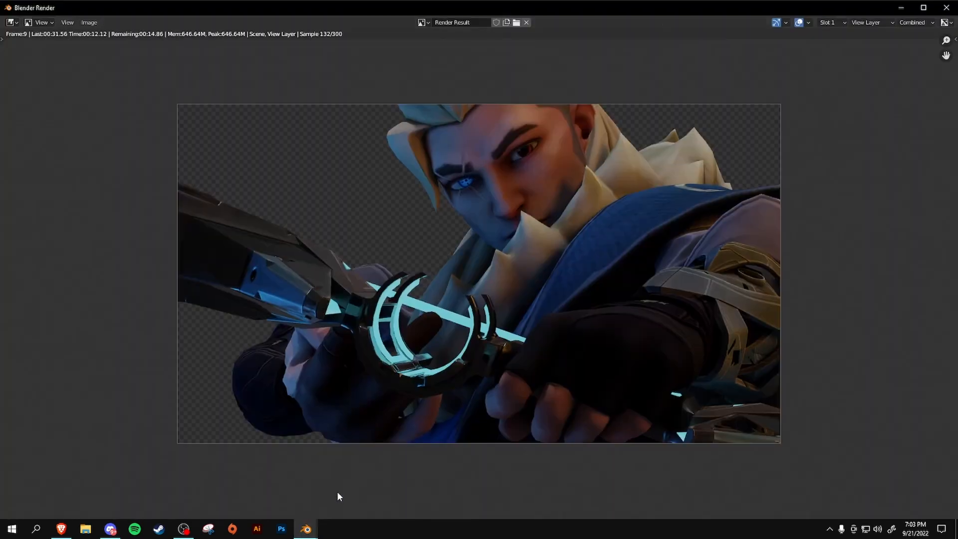
click(306, 529)
click(320, 516)
click(306, 530)
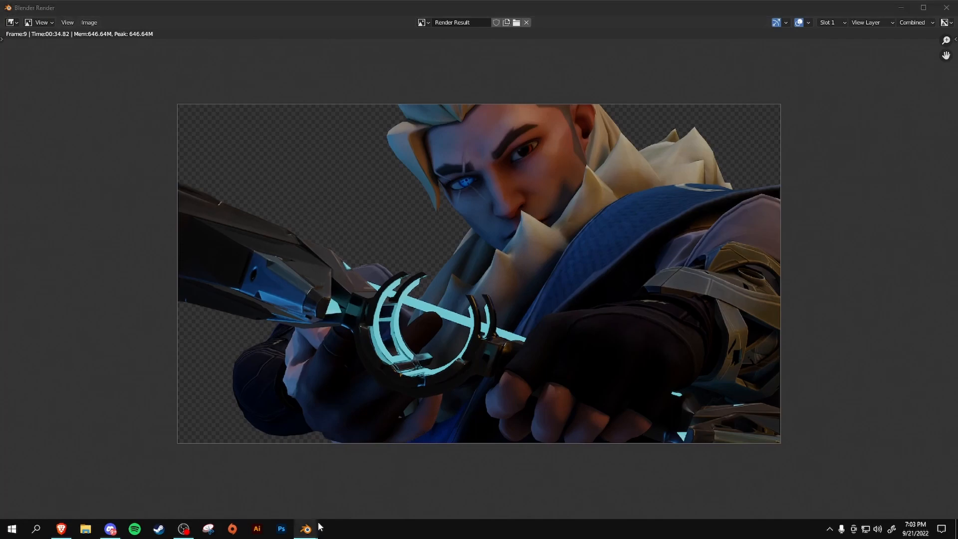
click(249, 482)
click(306, 529)
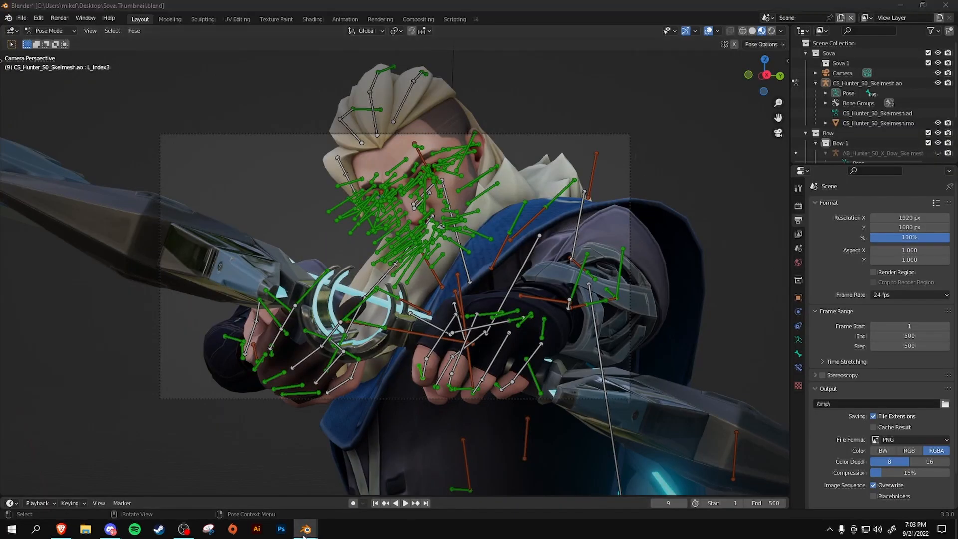
click(345, 496)
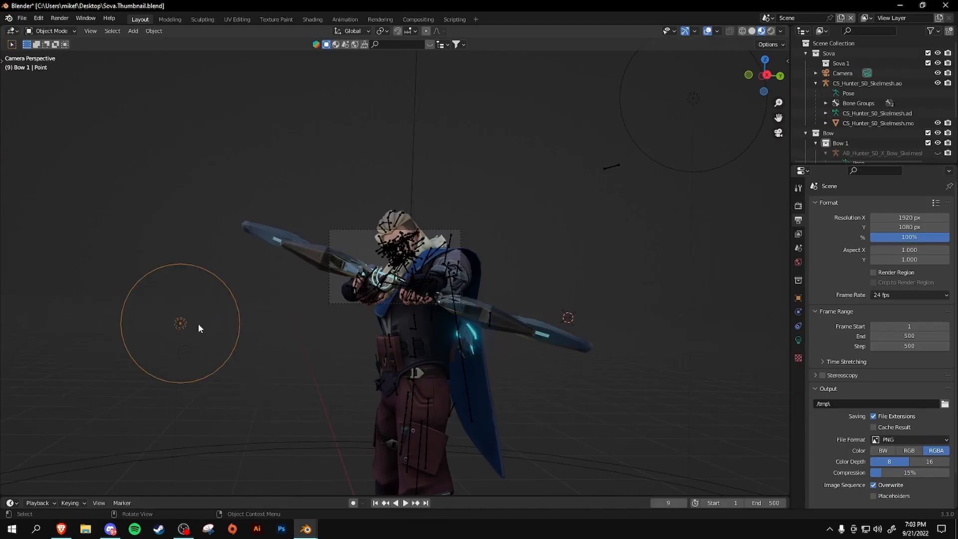
Preview the scene in rendered shading and set the blue point light's power to 70 W
scroll(855, 125, down, 4)
click(870, 134)
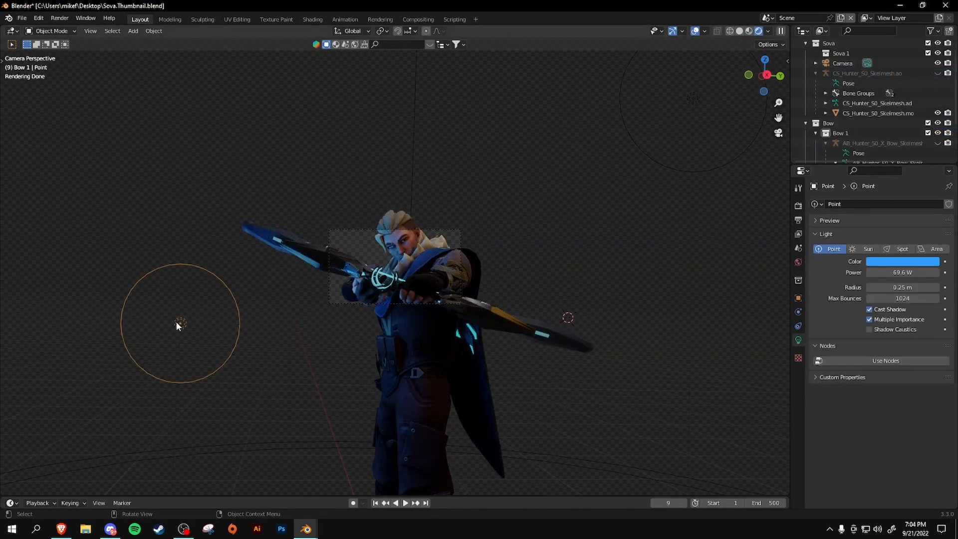
click(900, 273)
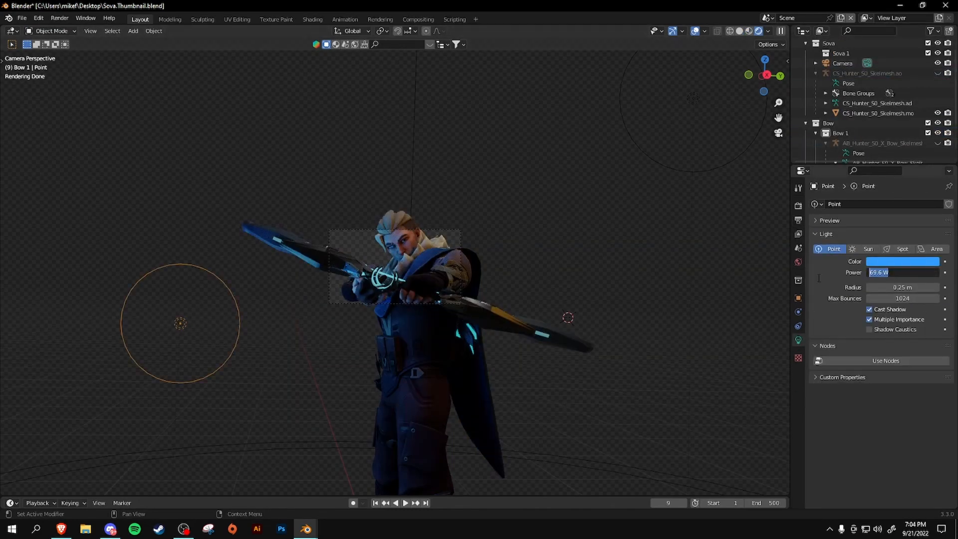
text(70)
key(Tab)
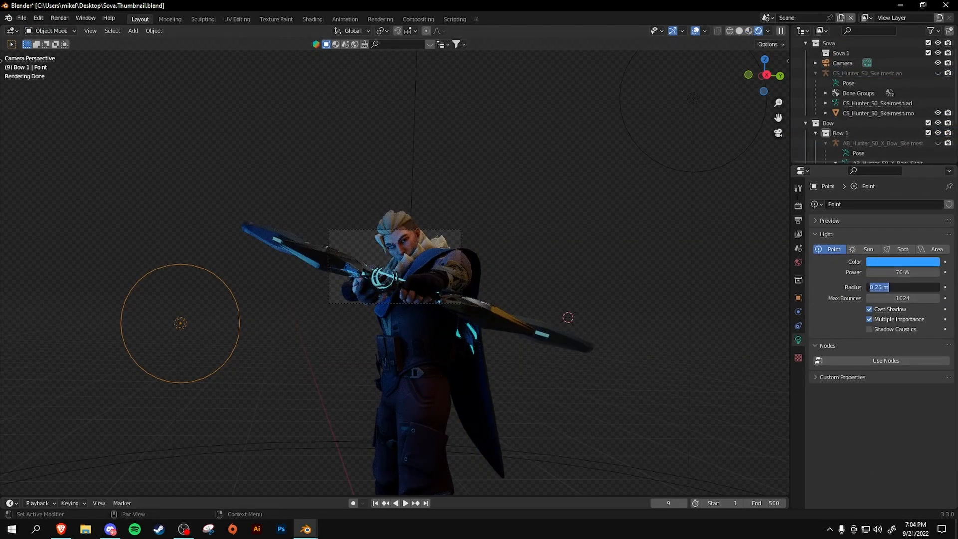
key(Return)
Set the orange point light's power to 70 W and save the file
click(691, 98)
click(899, 272)
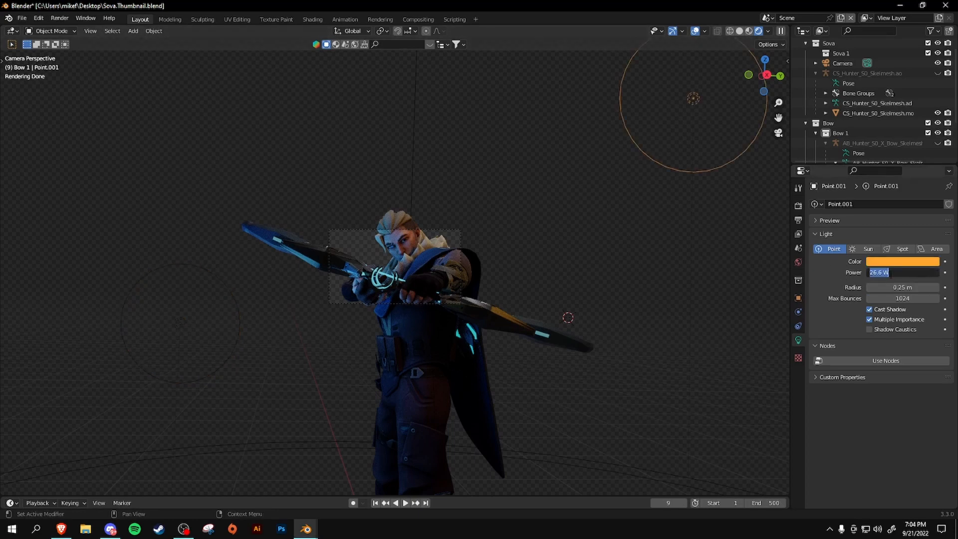
text(70)
key(Return)
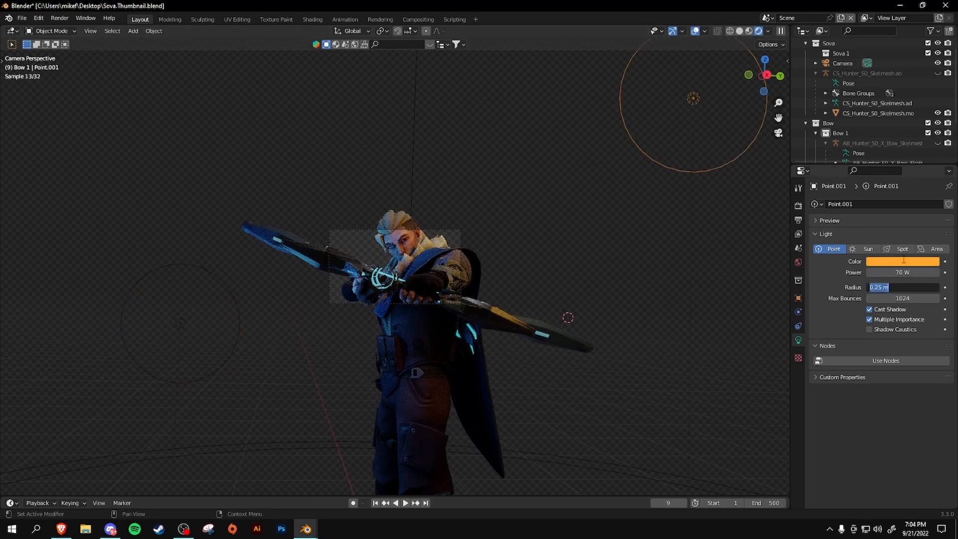
key(ctrl+s)
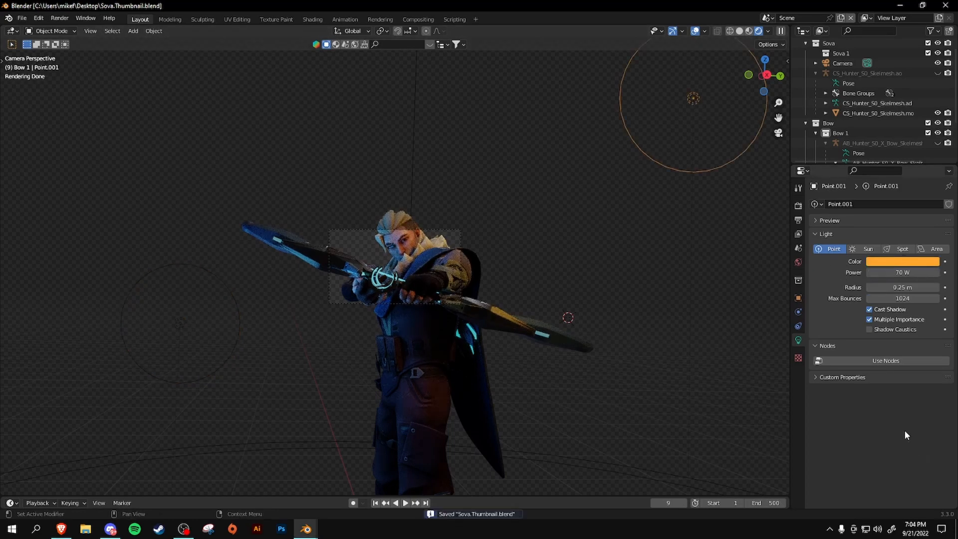
Reframe the camera to include the character's full head and outstretched arm, and render the view as a still image
click(778, 133)
click(777, 134)
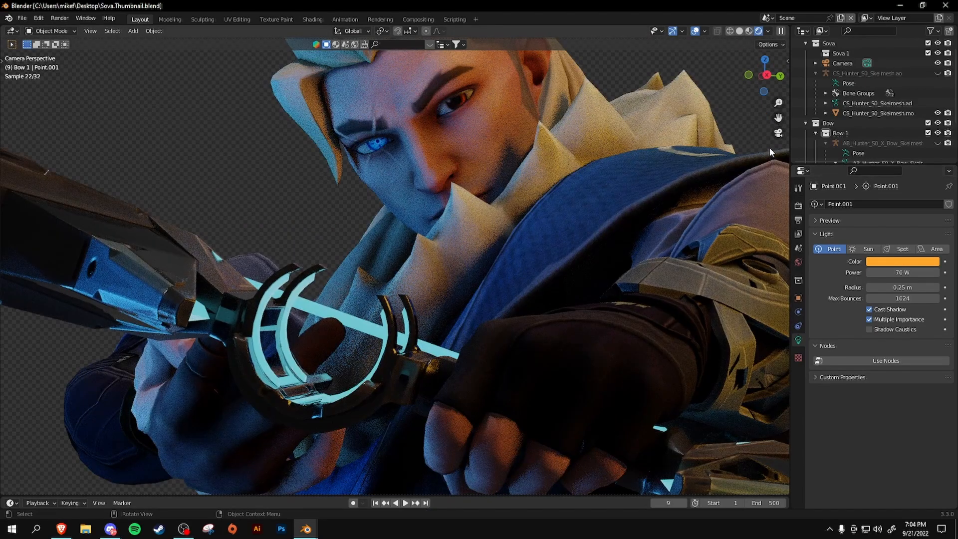
click(776, 134)
click(777, 134)
click(842, 64)
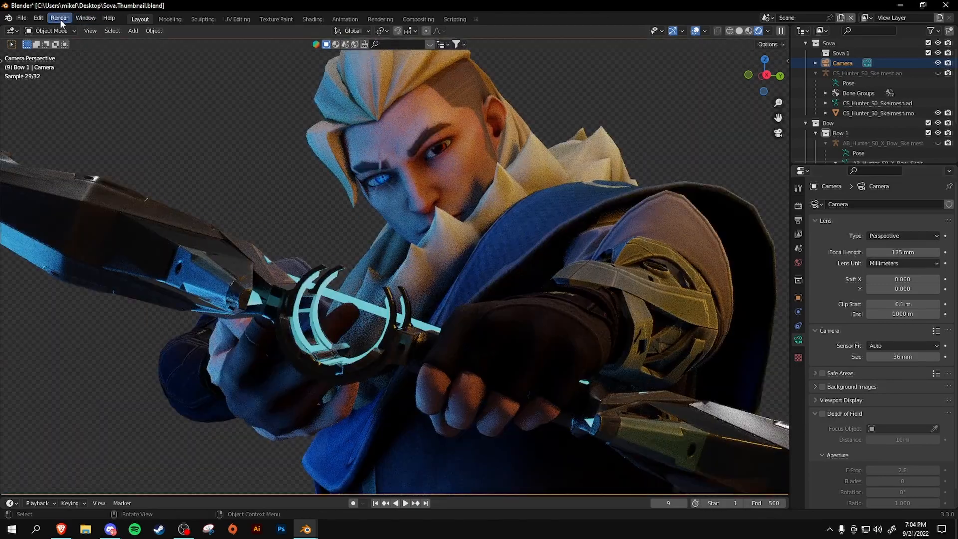
click(59, 18)
click(71, 32)
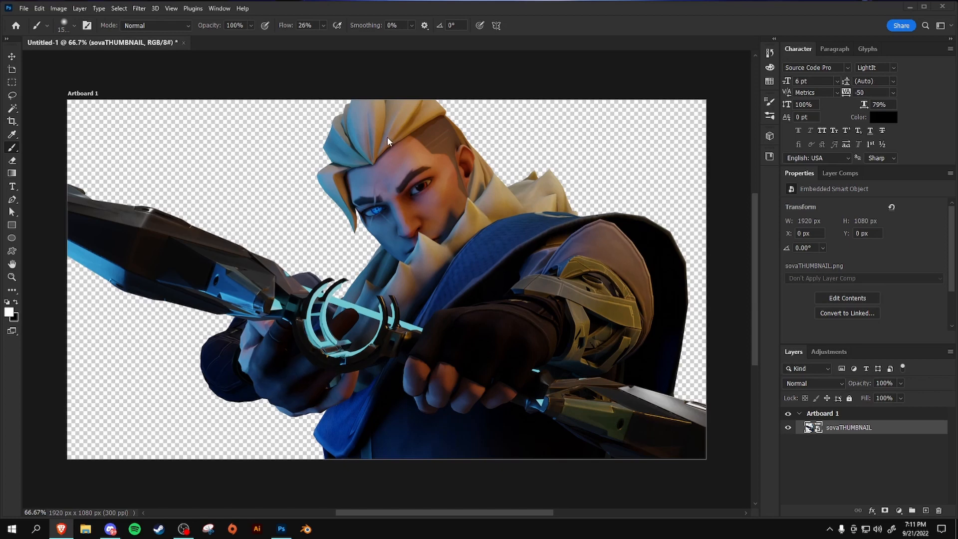
In Photoshop, place the Bind (17) image on the artboard at full size and move its layer below sovaTHUMBNAIL
click(394, 432)
click(508, 205)
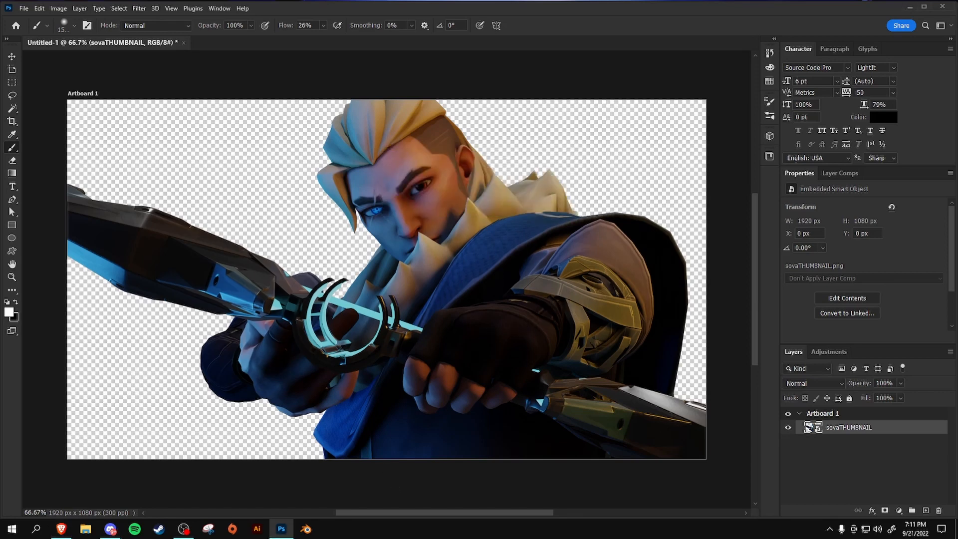
key(super+e)
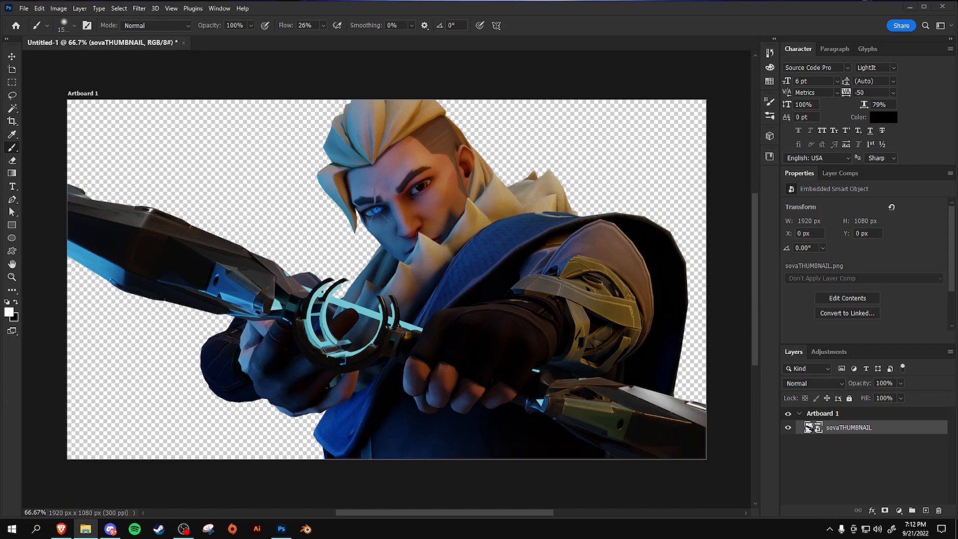
drag(0, 320, 146, 319)
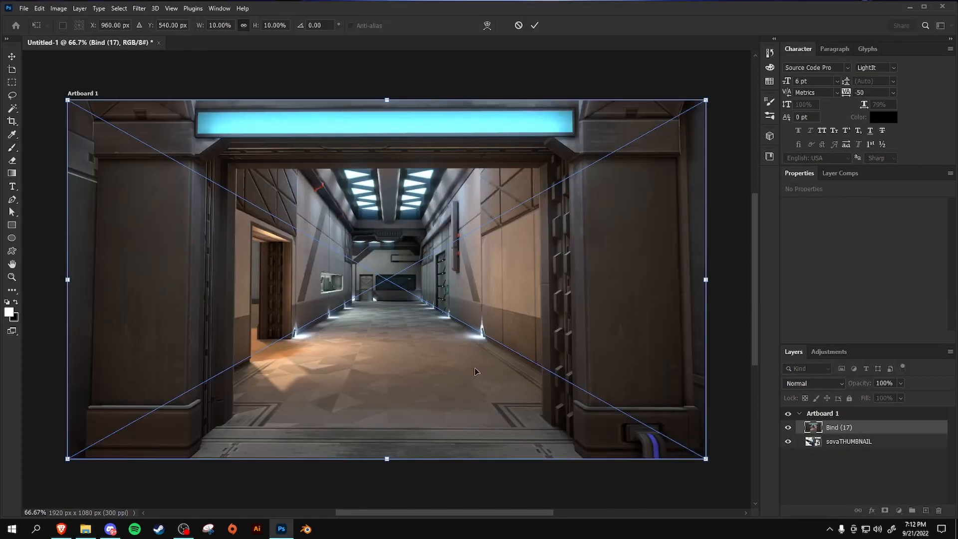
key(Return)
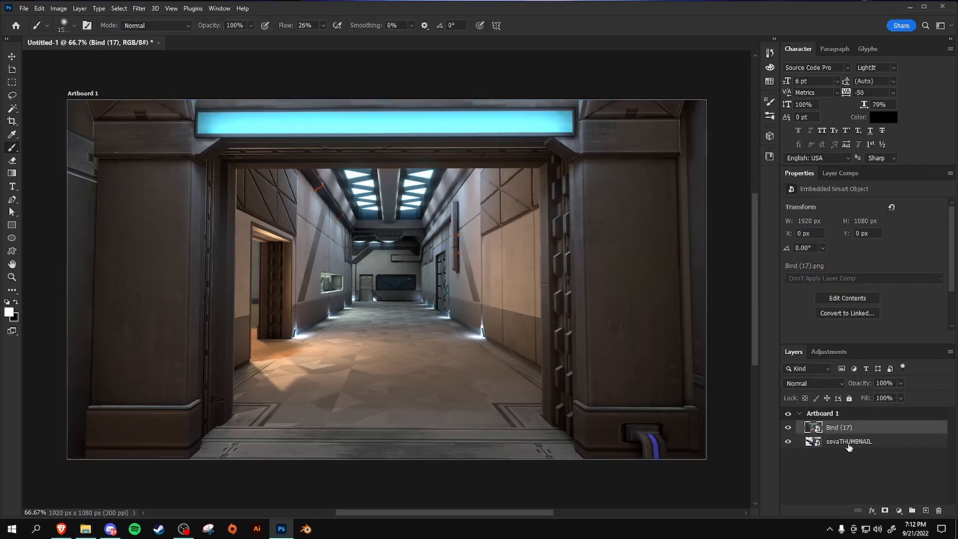
drag(839, 431, 837, 451)
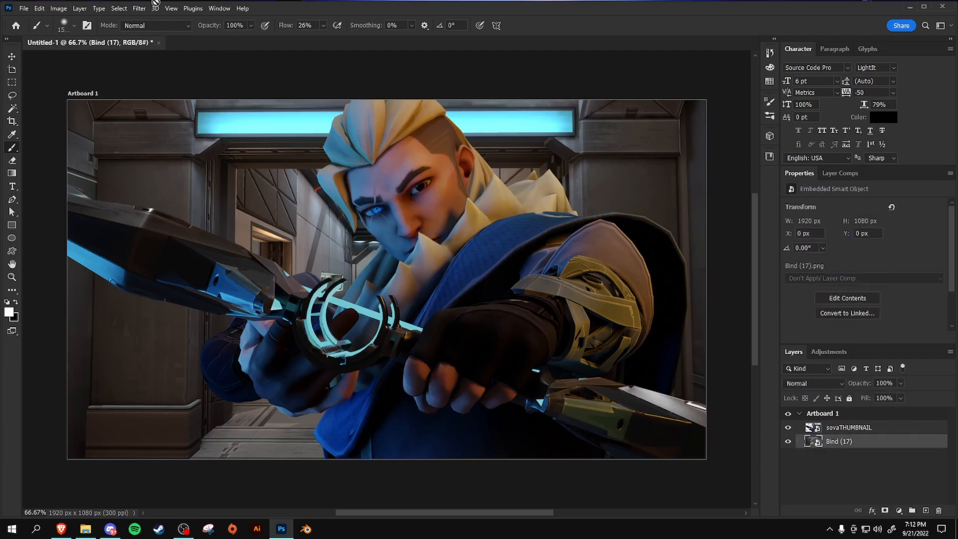
click(139, 8)
click(141, 11)
click(857, 465)
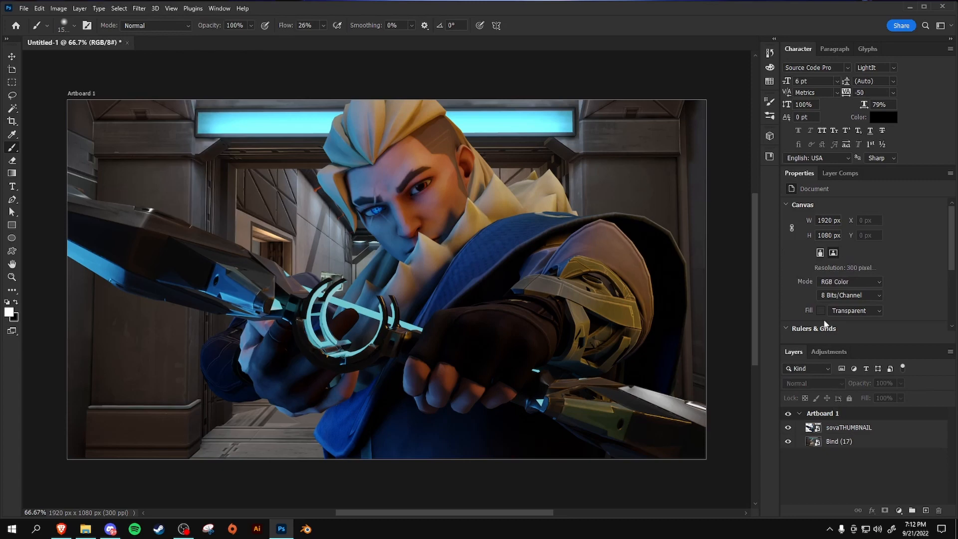
click(839, 354)
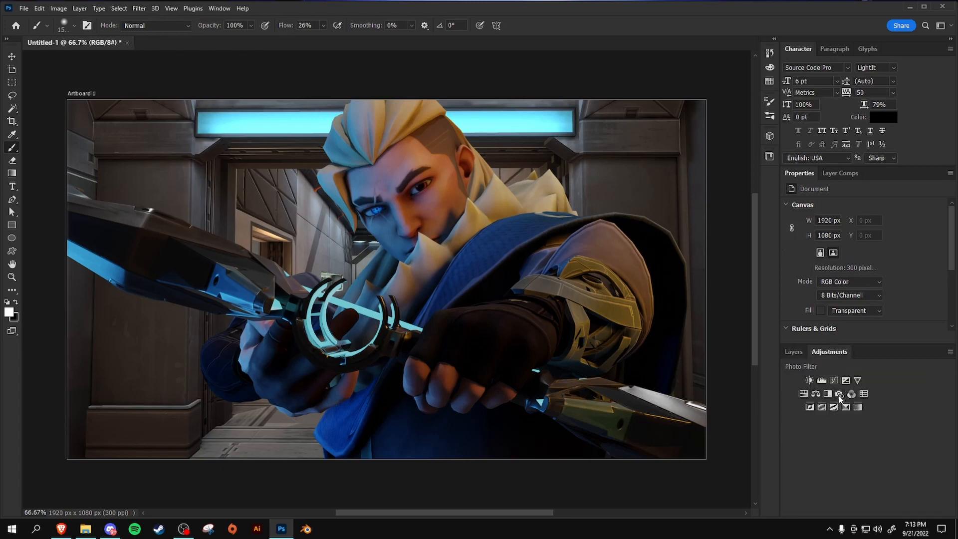
click(794, 352)
In Camera Raw on Bind (17), set exposure +0.25, contrast +60, highlights +36, shadows -11, whites +7, blacks -23, texture +10, clarity +4, dehaze -13
click(833, 441)
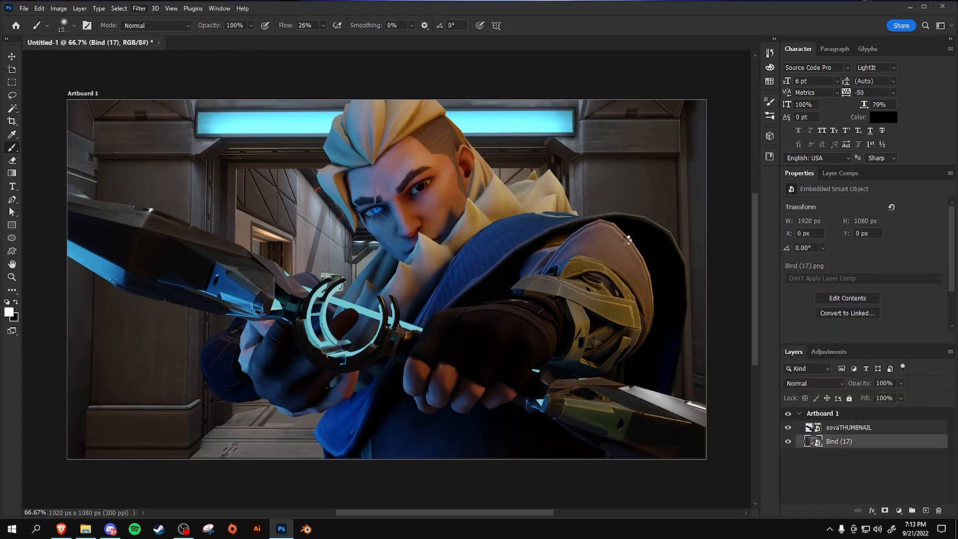
key(ctrl+shift+a)
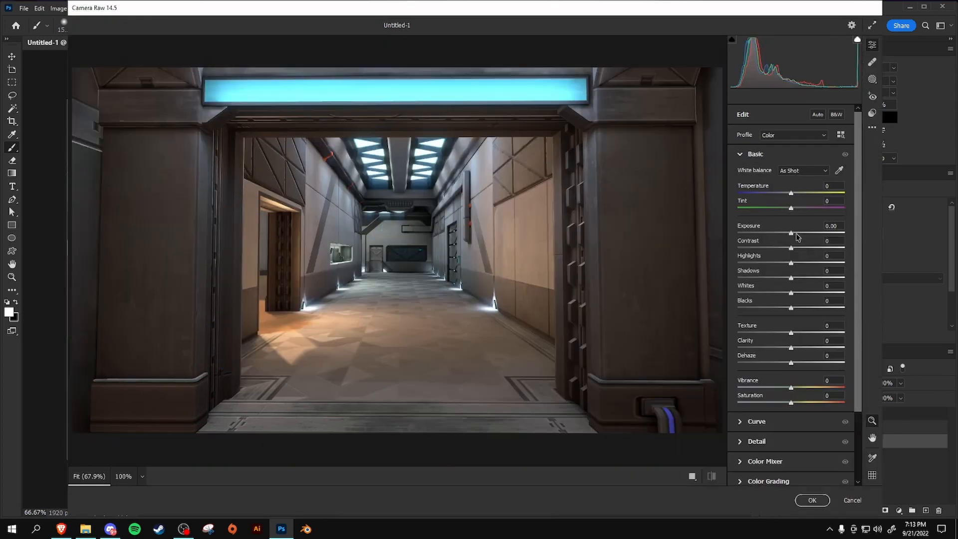
drag(791, 233, 795, 235)
drag(795, 235, 823, 249)
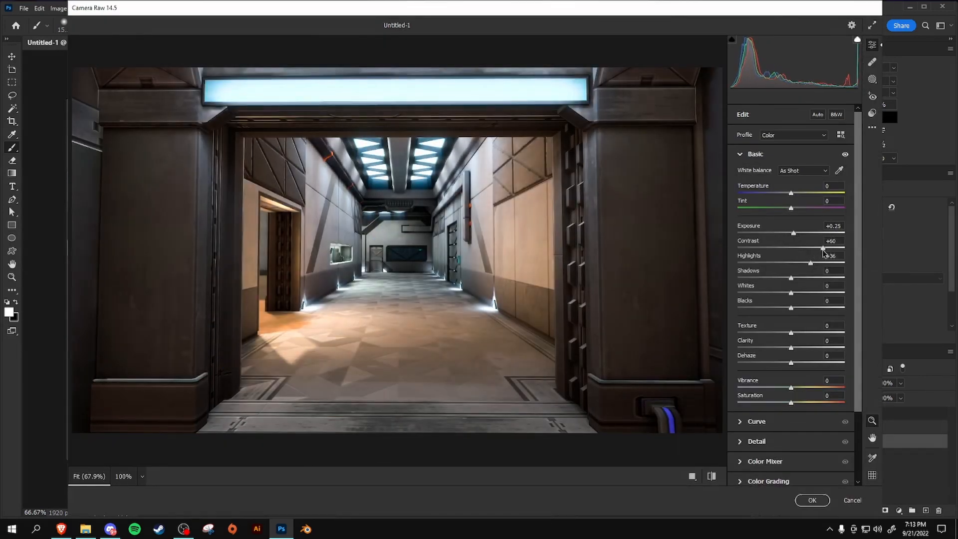
click(812, 267)
drag(792, 279, 791, 281)
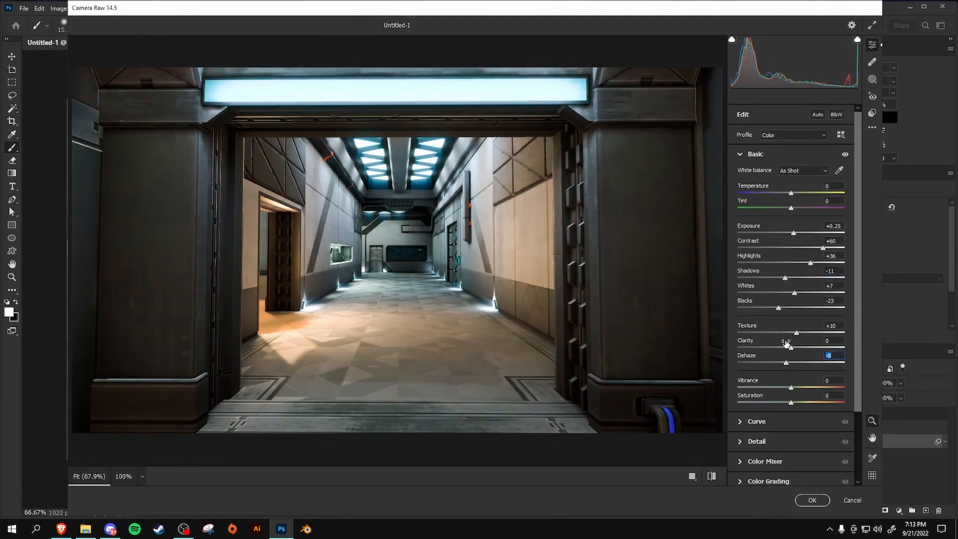
drag(791, 363, 785, 365)
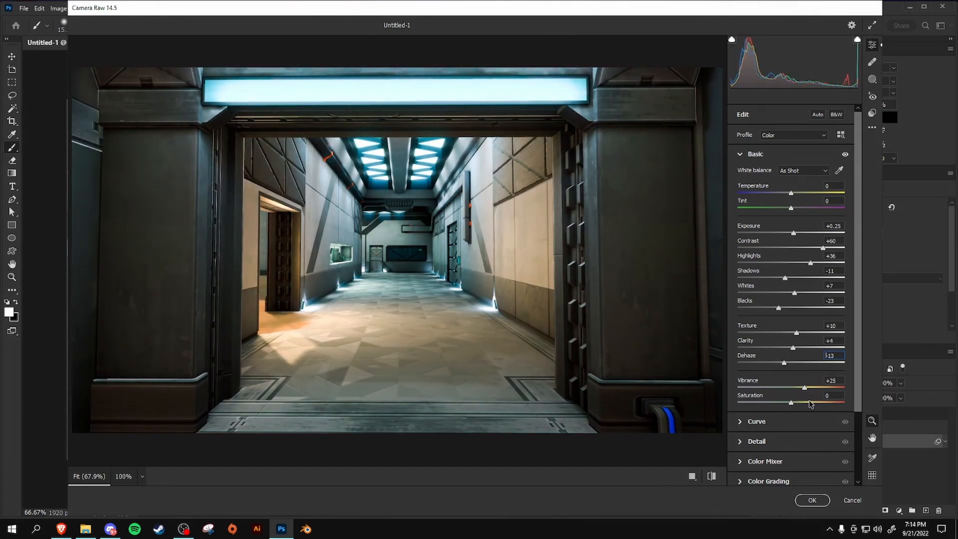
Cool and intensify the background's colors with temperature -7, vibrance +60 and saturation +29
drag(798, 388, 826, 401)
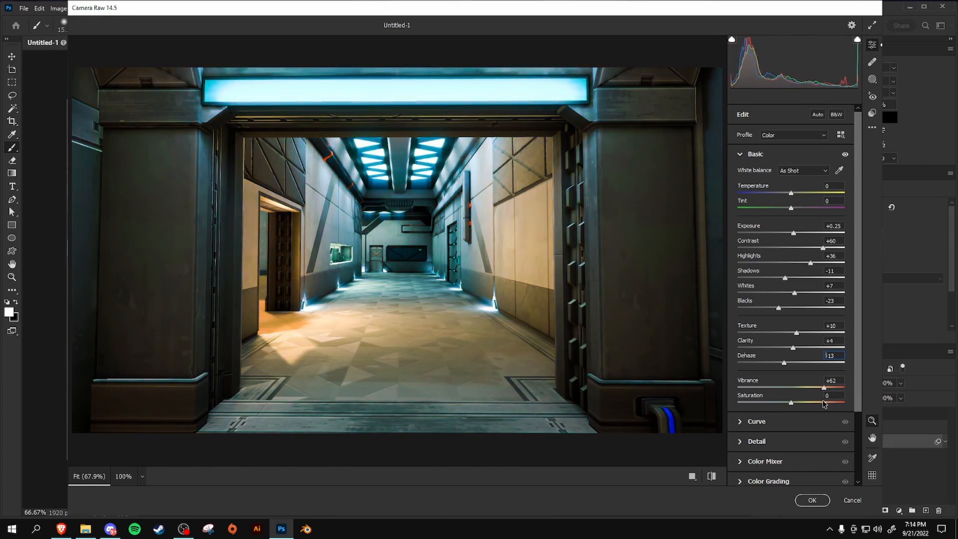
drag(791, 403, 823, 388)
click(828, 393)
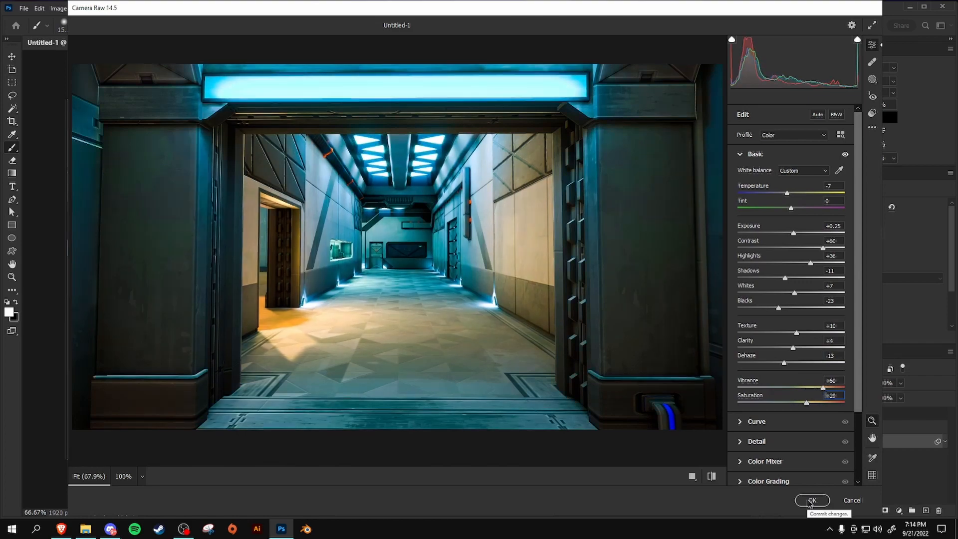
Apply the Camera Raw grade to the background and place the updated sovaTHUMBNAIL render above it at 24% scale, filling the artboard
click(812, 501)
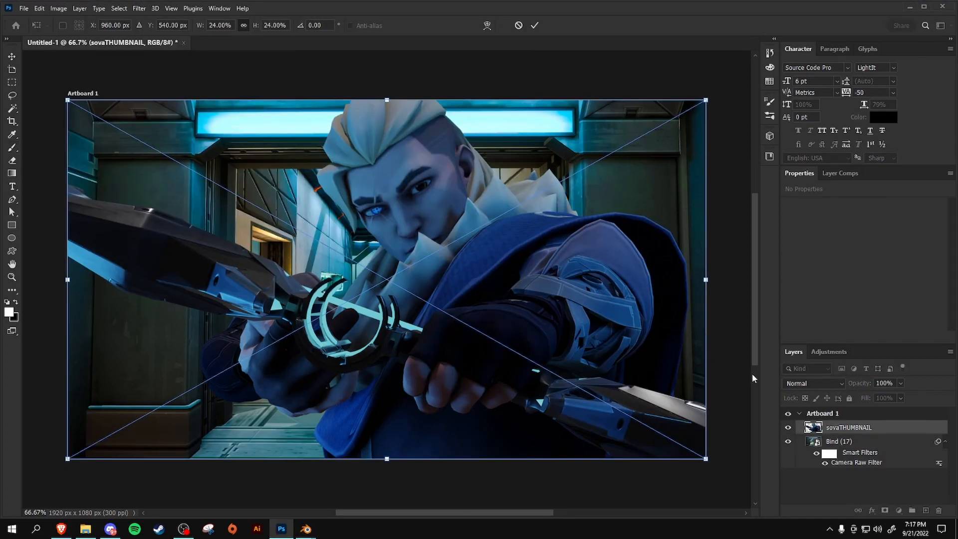
key(Return)
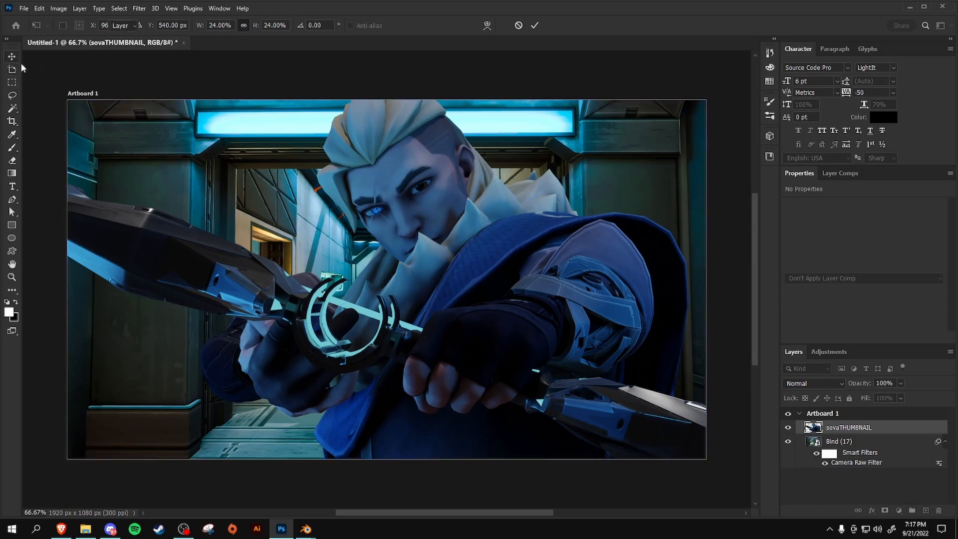
scroll(374, 408, down, 1)
scroll(399, 401, up, 1)
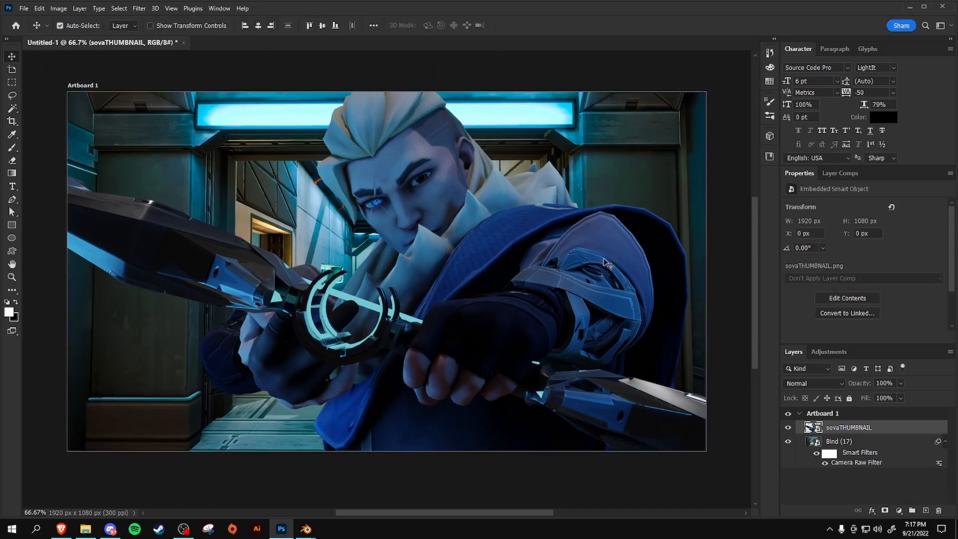
scroll(557, 225, down, 1)
scroll(465, 143, up, 1)
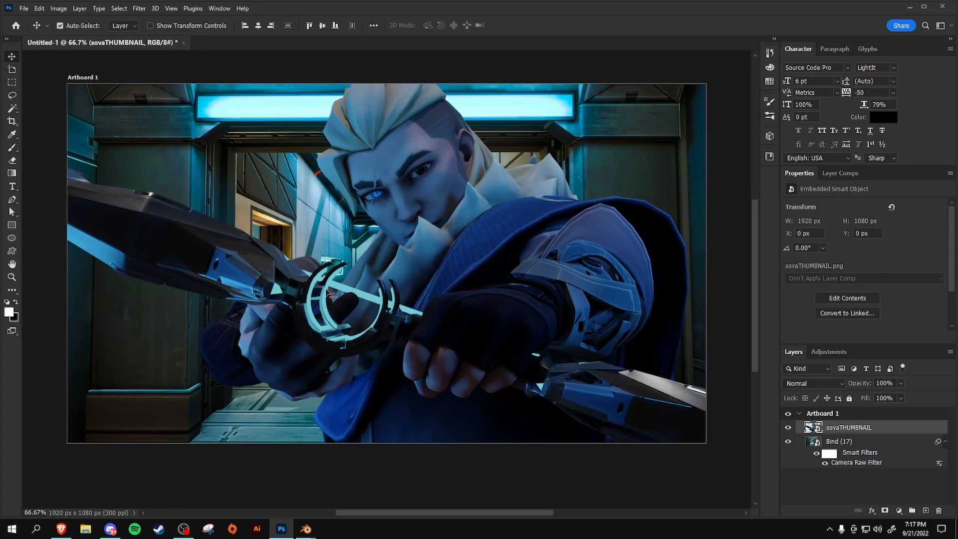
click(878, 442)
click(878, 430)
alt+scroll(447, 221, up, 3)
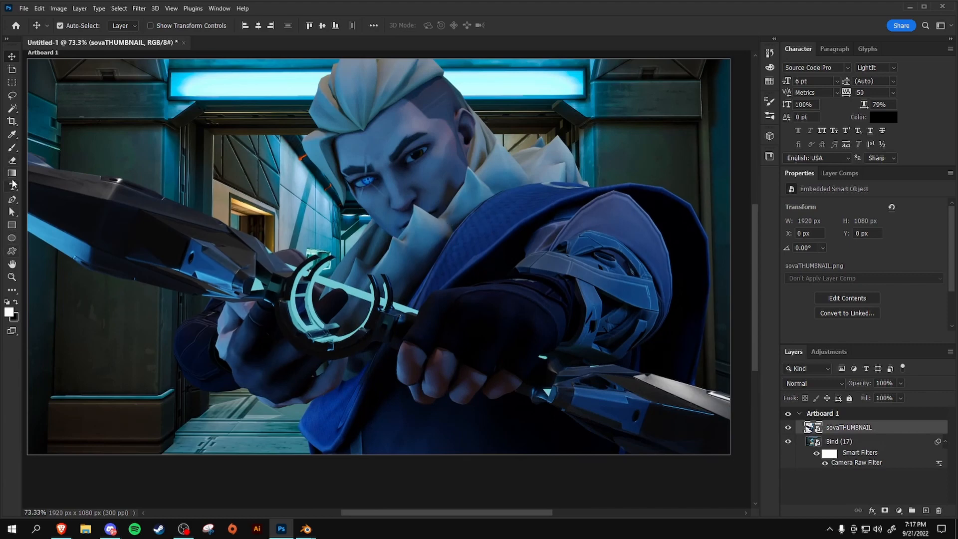
Sample the bow's cyan for the brush and spread an enlarged soft glow in Screen mode behind the character, scaled to 234.65%
click(12, 135)
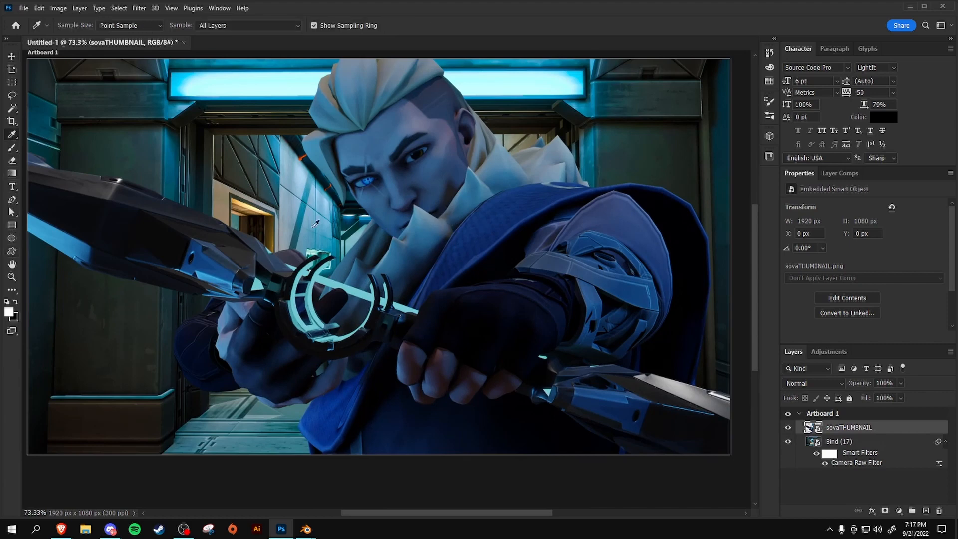
click(311, 292)
click(12, 147)
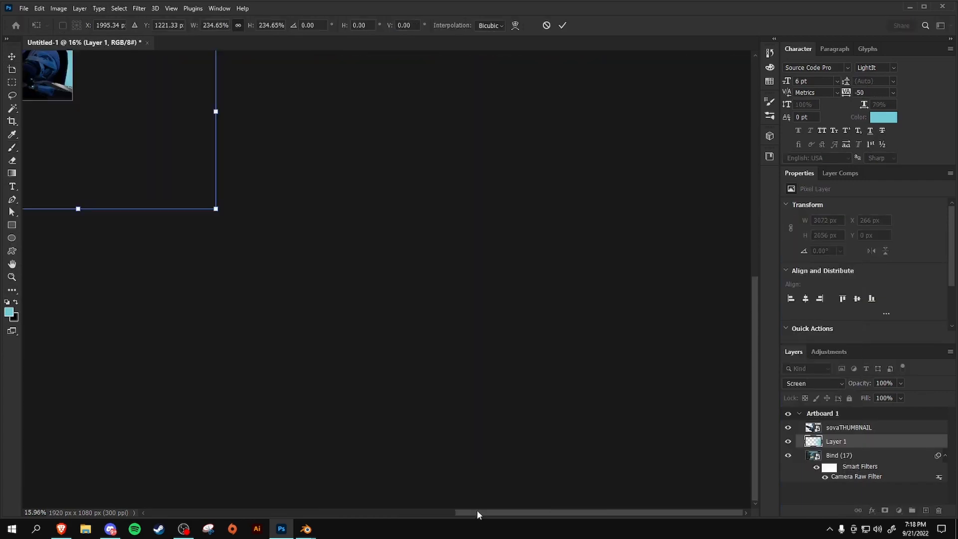
drag(477, 510, 355, 486)
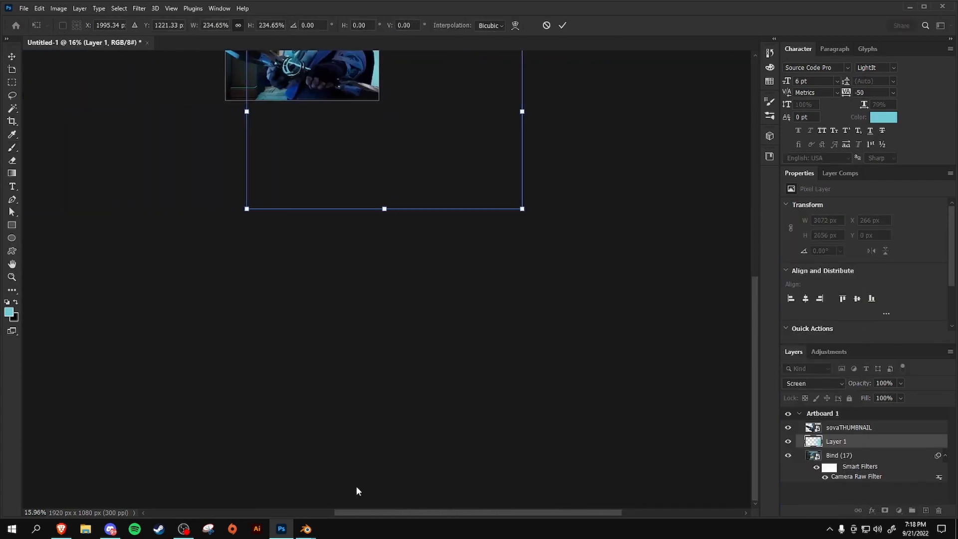
scroll(365, 475, up, 3)
scroll(375, 473, up, 3)
drag(517, 291, 444, 251)
key(Return)
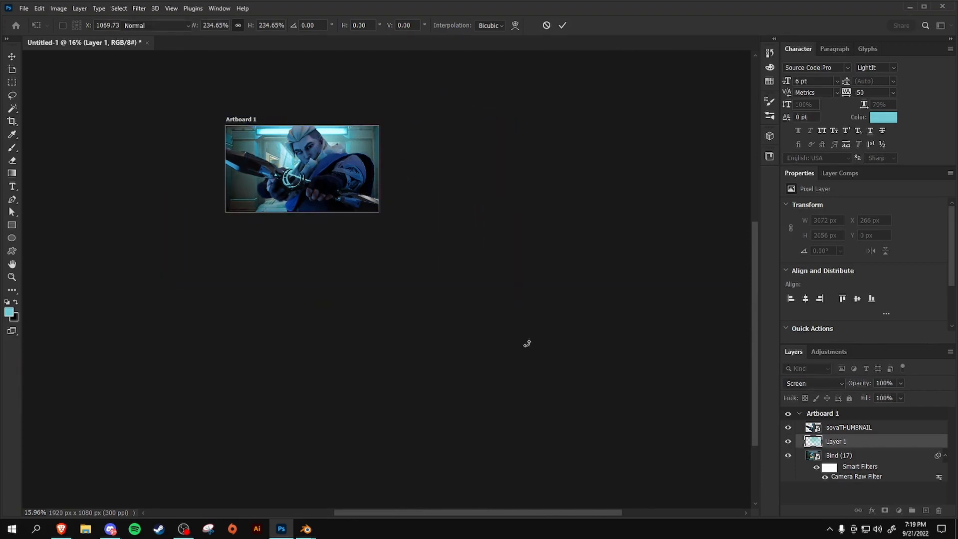
key(b)
alt+scroll(383, 189, up, 8)
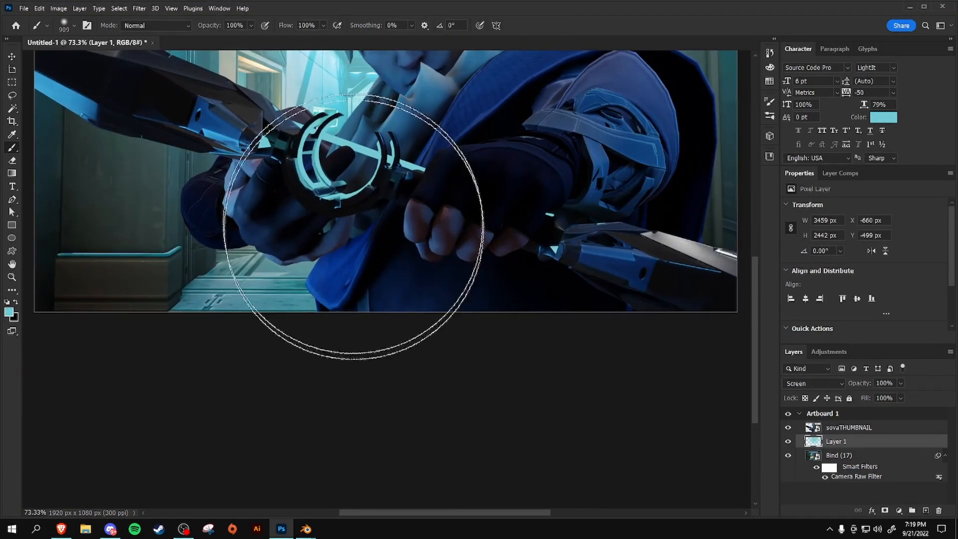
scroll(453, 407, up, 5)
drag(604, 443, 556, 499)
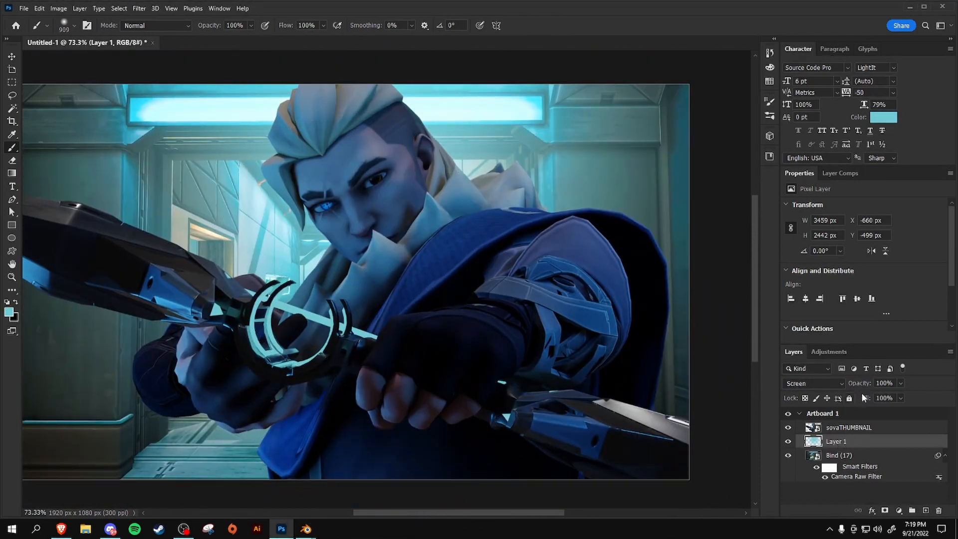
Try other blend modes on the enlarged glow layer, then delete the layer and select sovaTHUMBNAIL
click(830, 384)
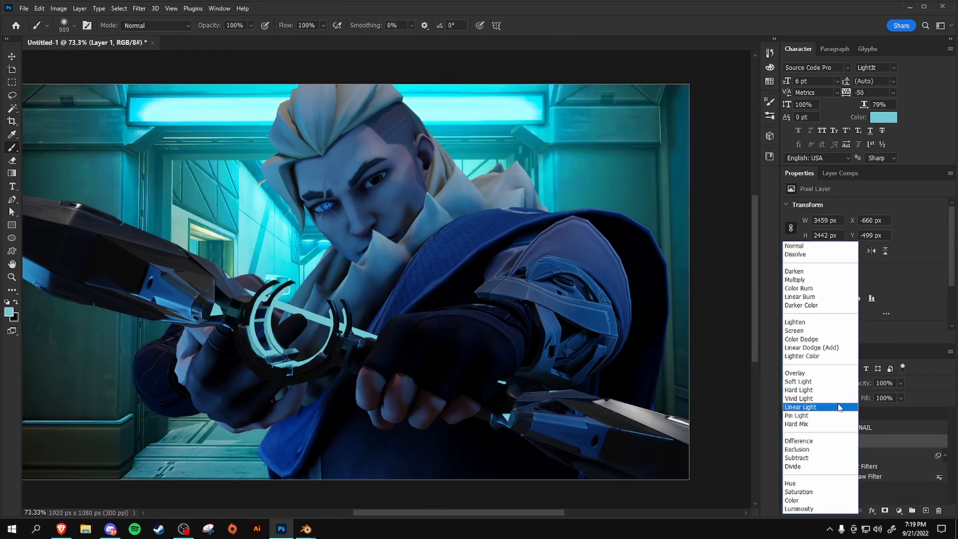
click(839, 414)
click(837, 384)
click(833, 381)
drag(844, 439, 938, 511)
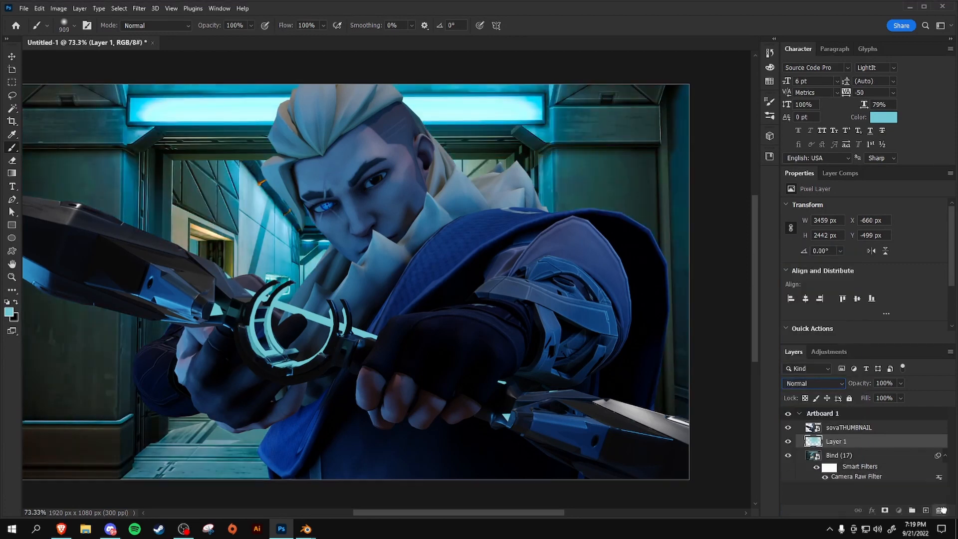
click(849, 432)
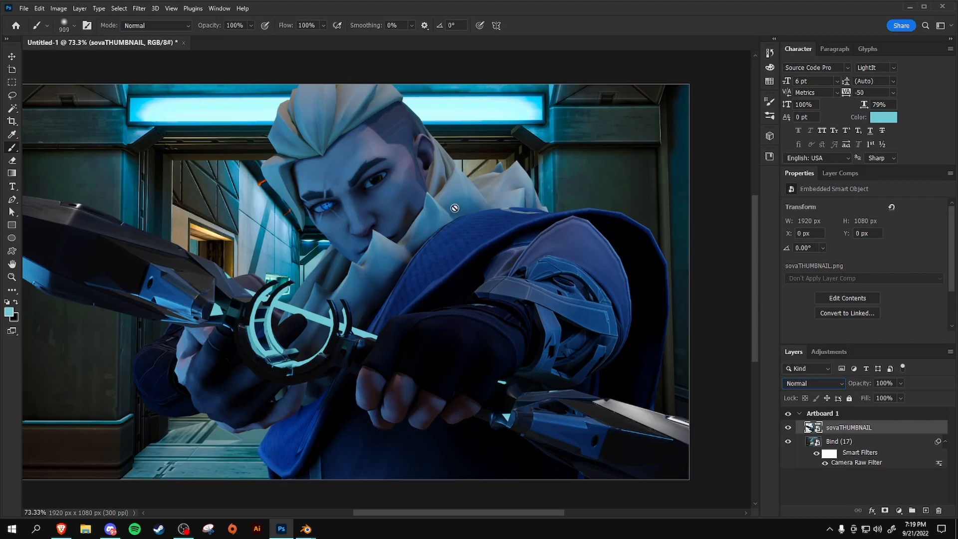
mouse_move(371, 513)
mouse_down()
mouse_move(348, 514)
mouse_move(360, 512)
mouse_up()
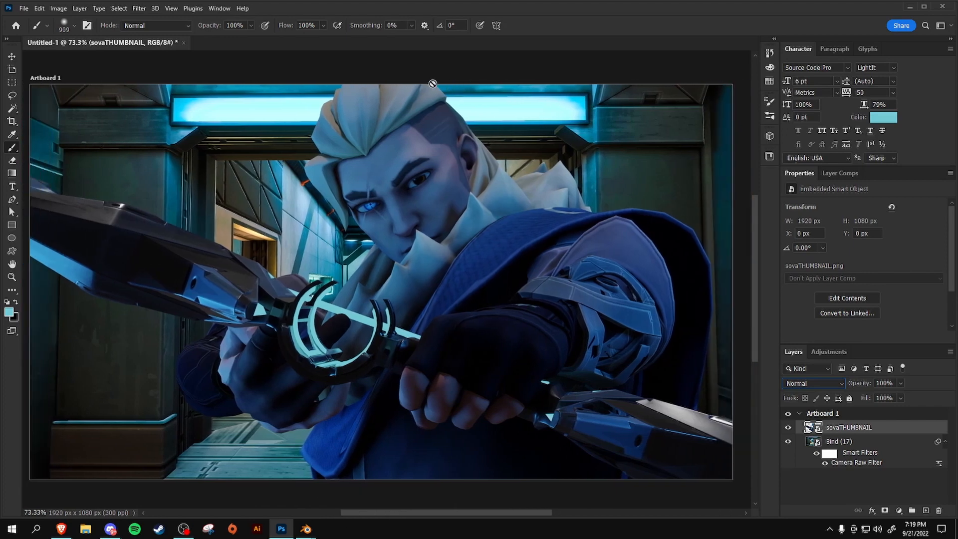
mouse_move(349, 512)
mouse_down()
mouse_move(326, 511)
mouse_move(377, 511)
mouse_move(355, 512)
mouse_move(362, 510)
mouse_up()
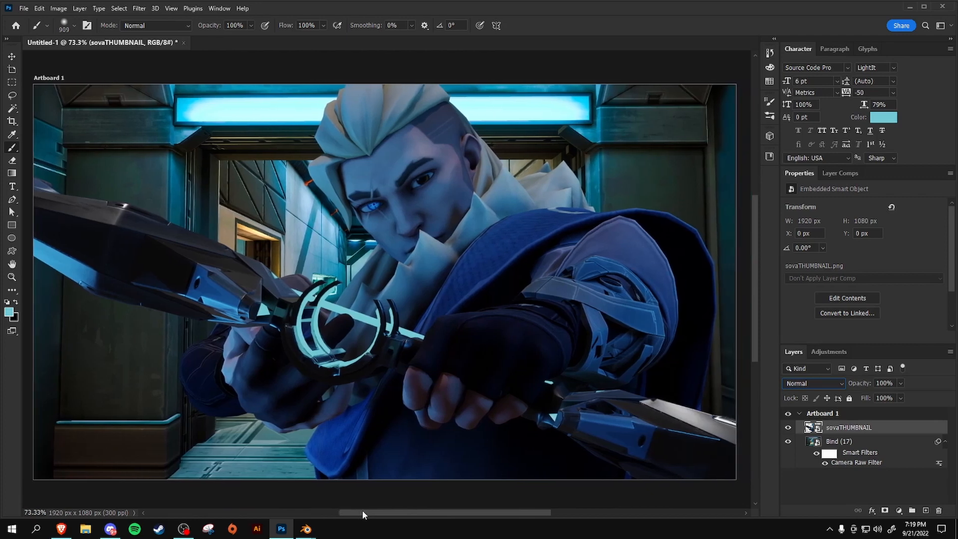
drag(754, 215, 754, 216)
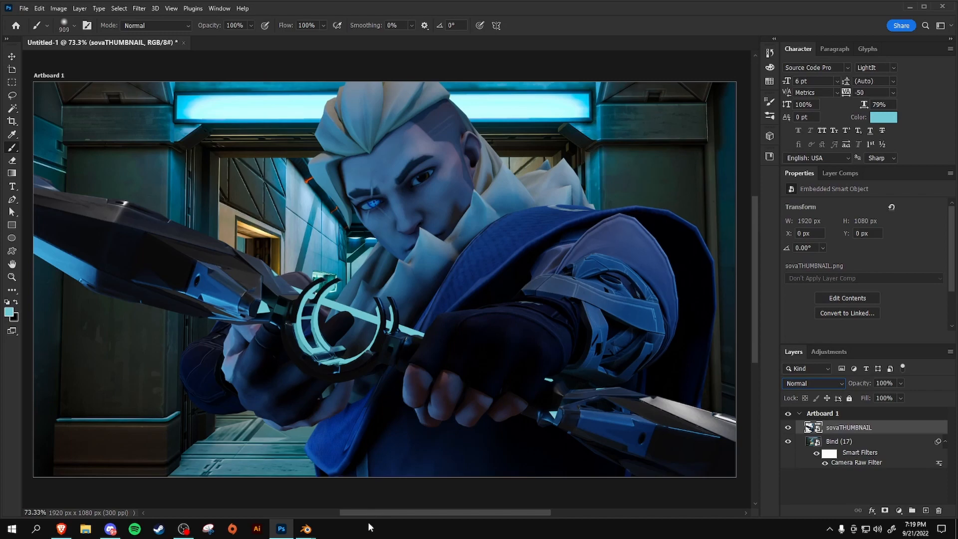
mouse_move(410, 513)
mouse_down()
mouse_move(606, 513)
mouse_move(301, 487)
mouse_move(412, 499)
mouse_up()
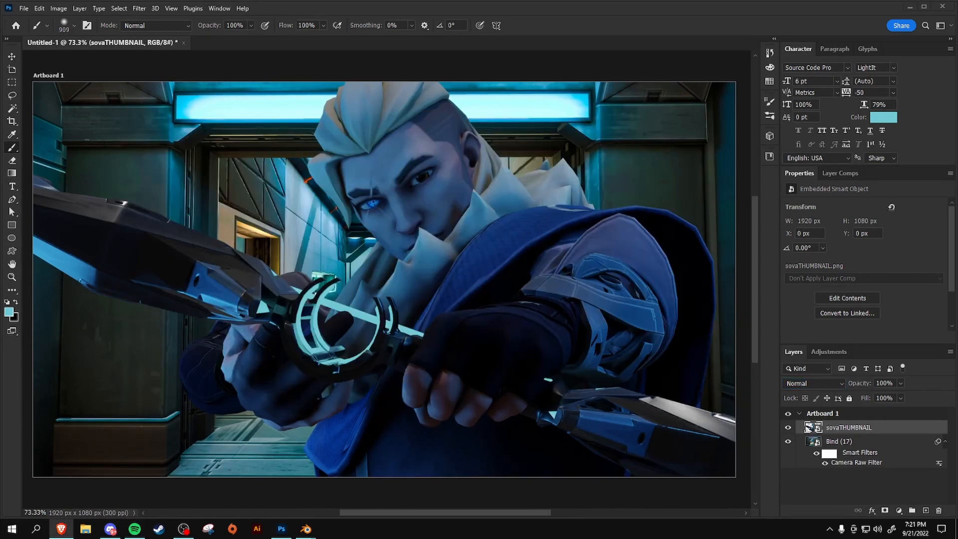
Re-edit the Camera Raw filter on Bind (17) with temperature -9 and exposure -0.40, and adjust its tone curve for more contrast
double_click(856, 463)
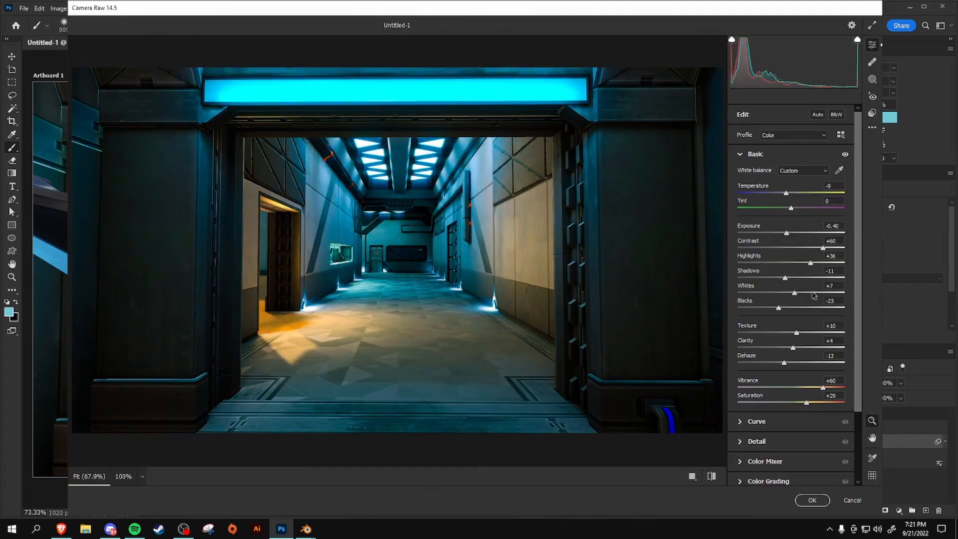
click(741, 421)
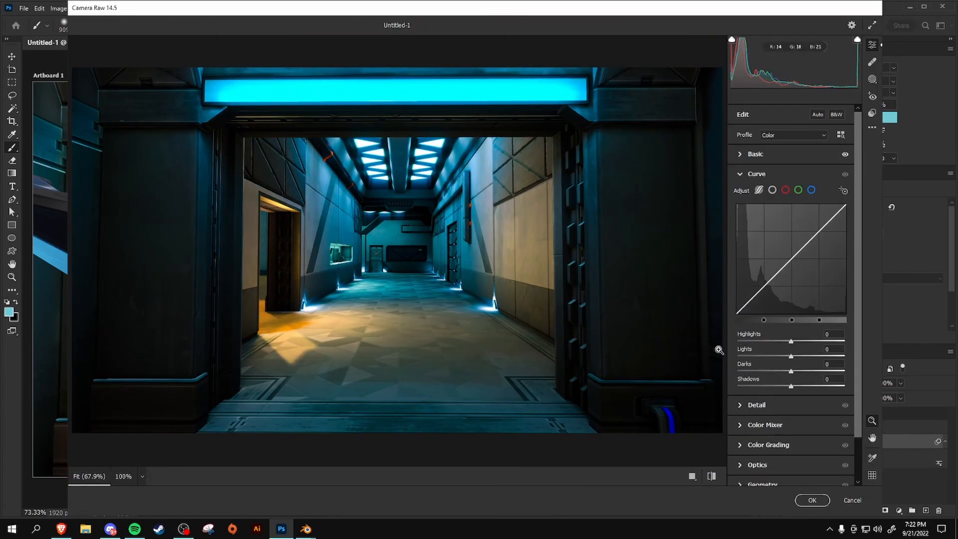
drag(820, 180, 820, 170)
drag(765, 239, 764, 245)
Add grain 7 and vignetting -21 to the background in Camera Raw and apply the filter
click(740, 124)
click(741, 217)
click(740, 293)
drag(791, 337, 781, 338)
drag(738, 319, 747, 318)
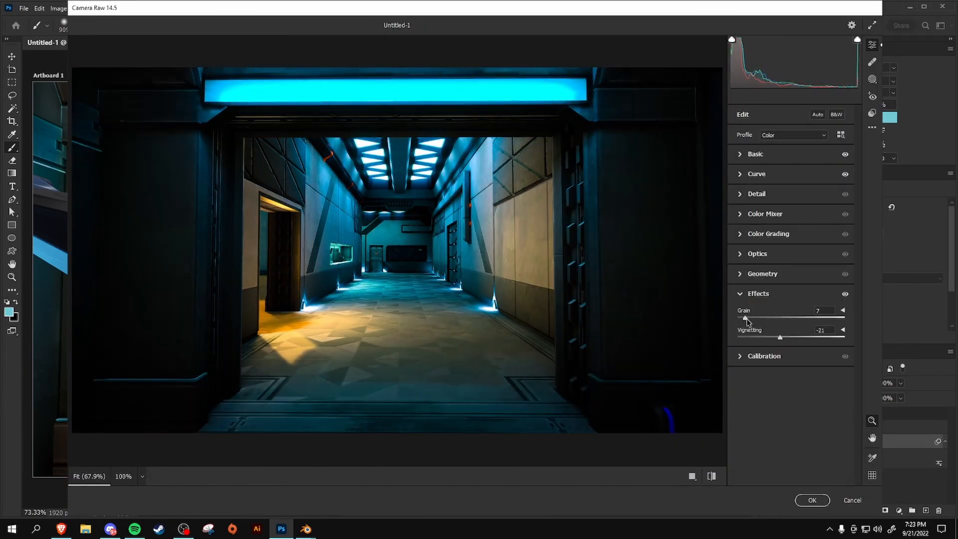
click(812, 500)
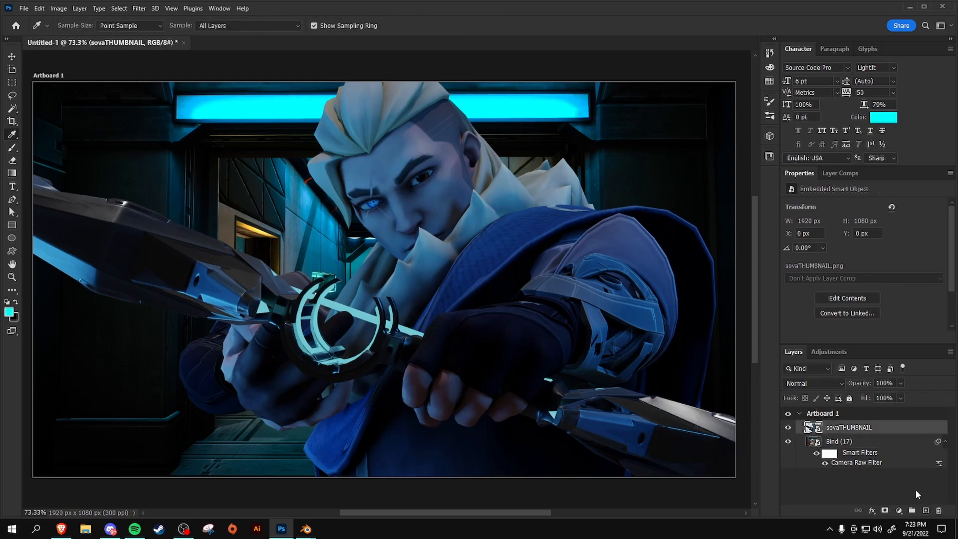
Paint a large soft bright-cyan glow on a new layer beneath sovaTHUMBNAIL, blend it as Linear Dodge (Add) and lower its strength
ctrl+click(925, 510)
key(b)
drag(380, 224, 510, 235)
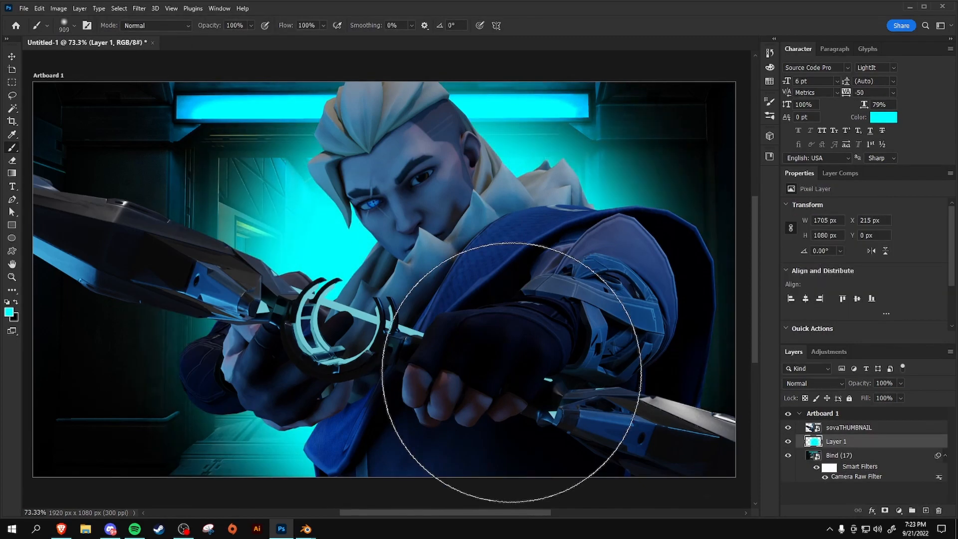
click(813, 383)
click(829, 348)
click(900, 384)
mouse_move(902, 396)
mouse_down()
mouse_move(873, 397)
mouse_move(888, 398)
mouse_up()
Apply Camera Raw to sovaTHUMBNAIL with exposure +1.05, contrast +6, highlights +17, shadows -18, whites +9, blacks -24, texture +24, clarity +19, dehaze +4
click(838, 428)
click(139, 8)
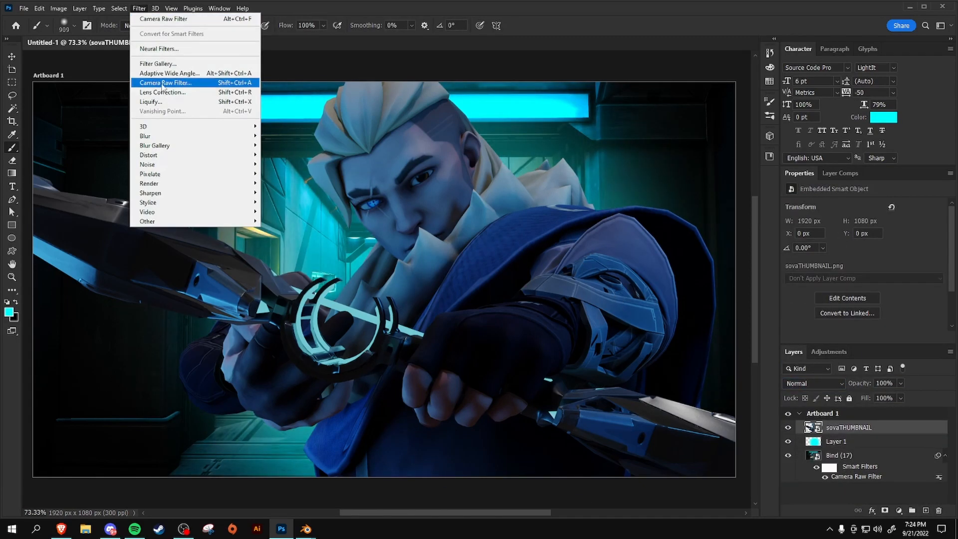
click(164, 83)
drag(792, 233, 802, 233)
drag(791, 248, 800, 262)
drag(791, 277, 780, 278)
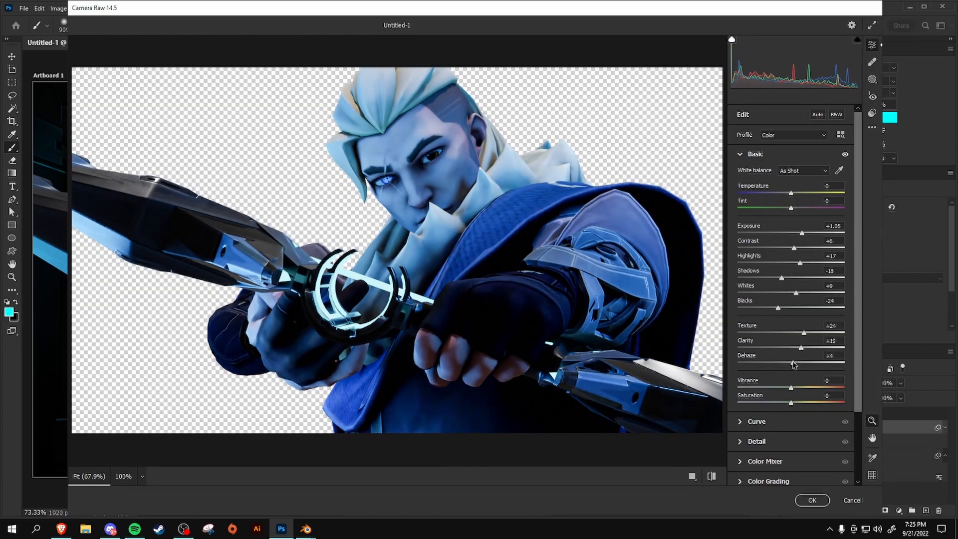
click(813, 500)
Re-edit the Camera Raw filter on sovaTHUMBNAIL to give the character's hair, skin and bow warmer tones
click(829, 352)
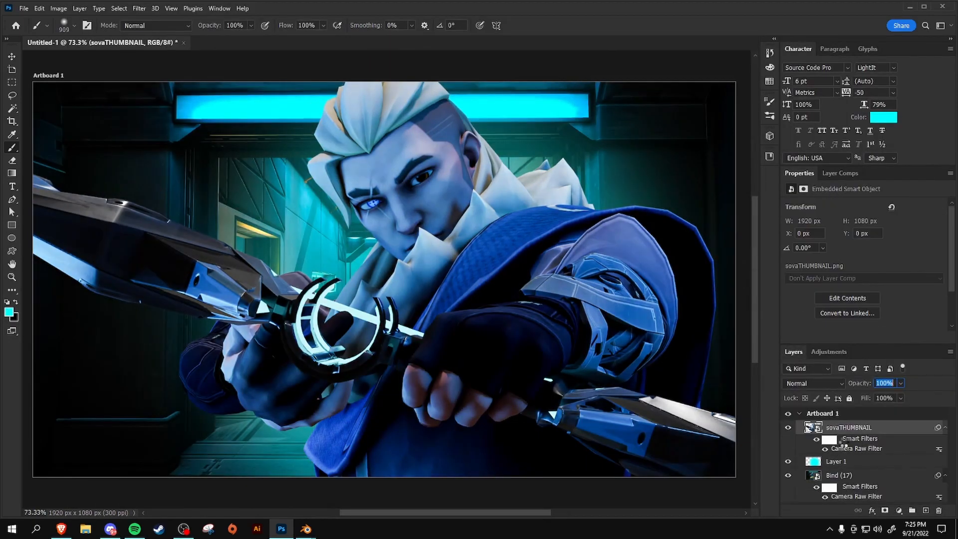
double_click(857, 449)
click(880, 501)
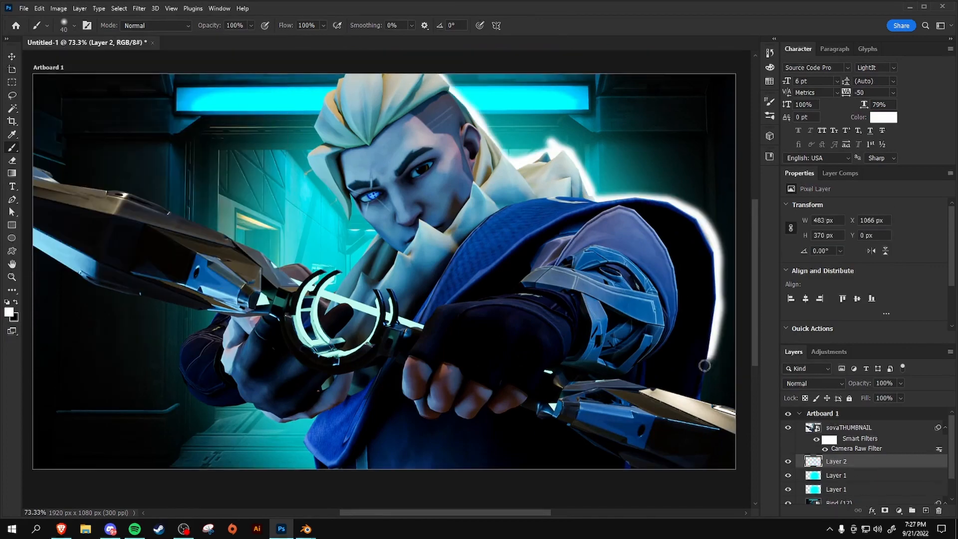
Finish outlining the character and bow in white on Layer 2, and blend the outline in Soft Light mode as a rim glow
click(813, 384)
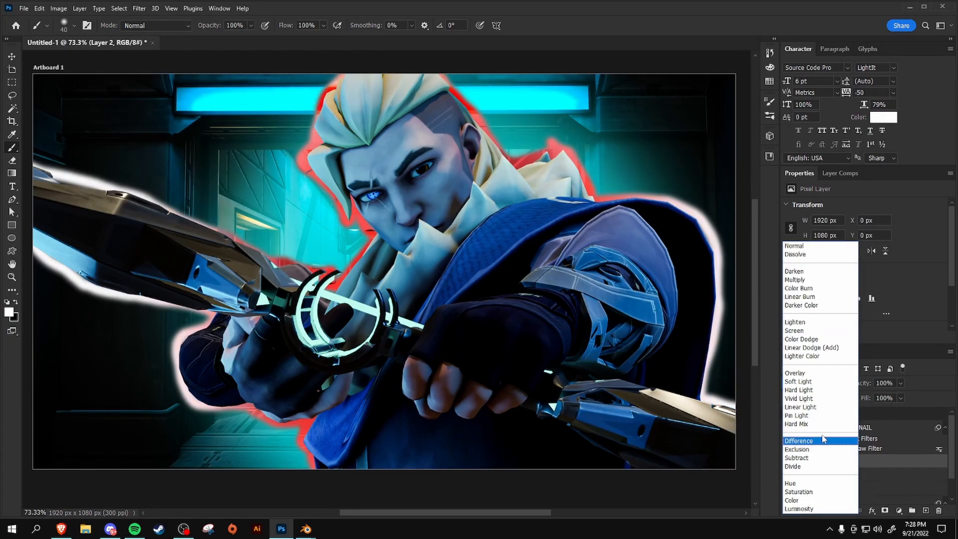
click(812, 373)
click(812, 384)
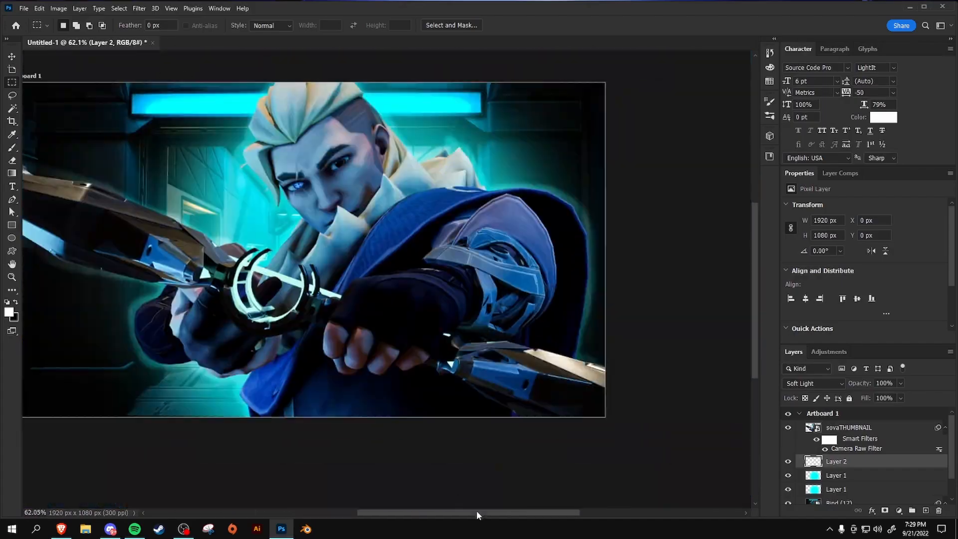
drag(478, 514, 457, 515)
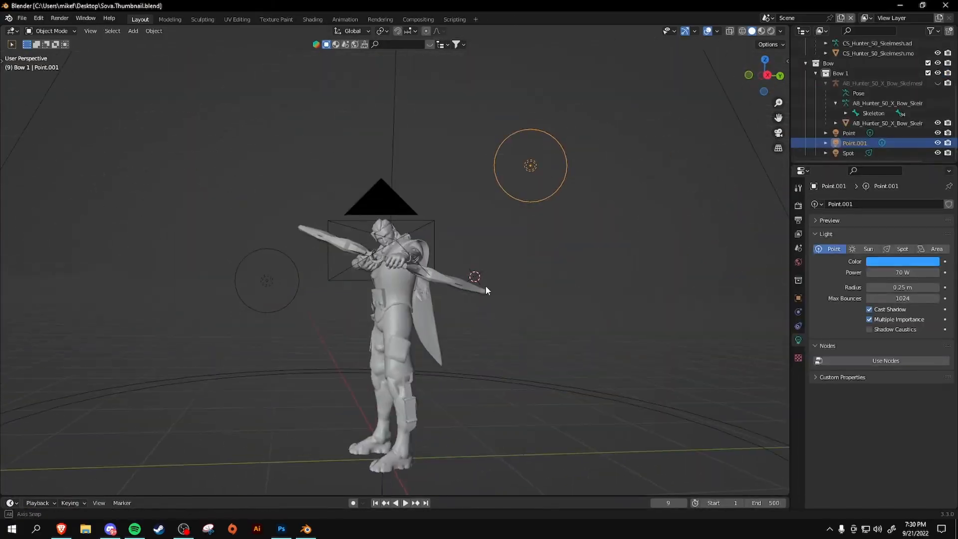
Copy a snip of Blender's solid-shaded character view and fit it over the render in Photoshop as a new layer at 36% opacity
right_click(447, 316)
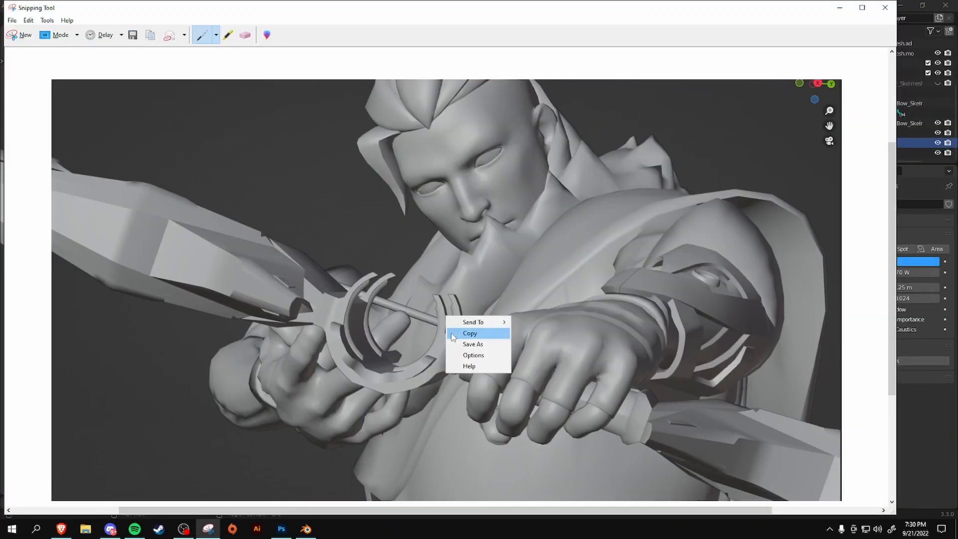
click(470, 333)
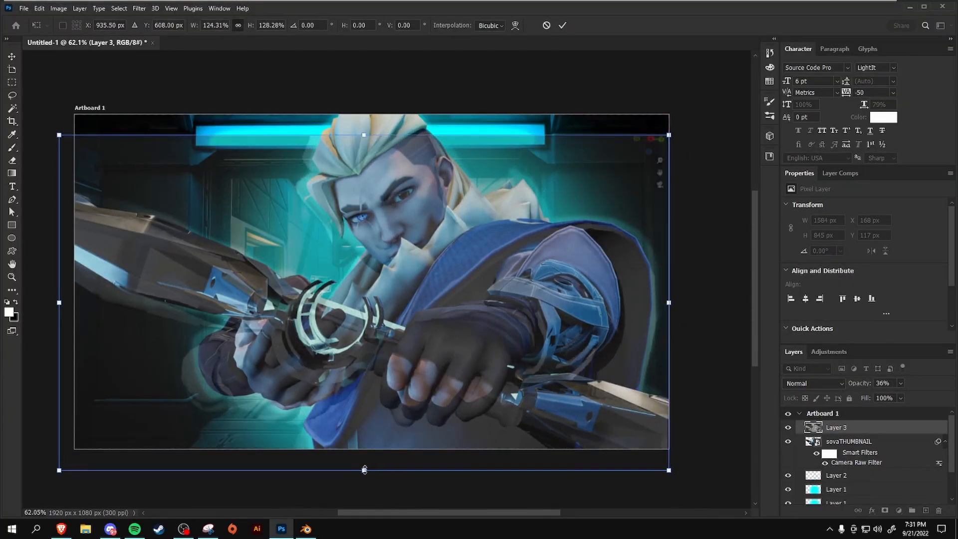
shift+drag(364, 470, 364, 448)
shift+drag(59, 293, 77, 293)
alt+scroll(391, 448, up, 6)
shift+drag(392, 446, 392, 449)
scroll(163, 363, up, 1)
ctrl+scroll(163, 363, up, 5)
shift+drag(92, 204, 103, 204)
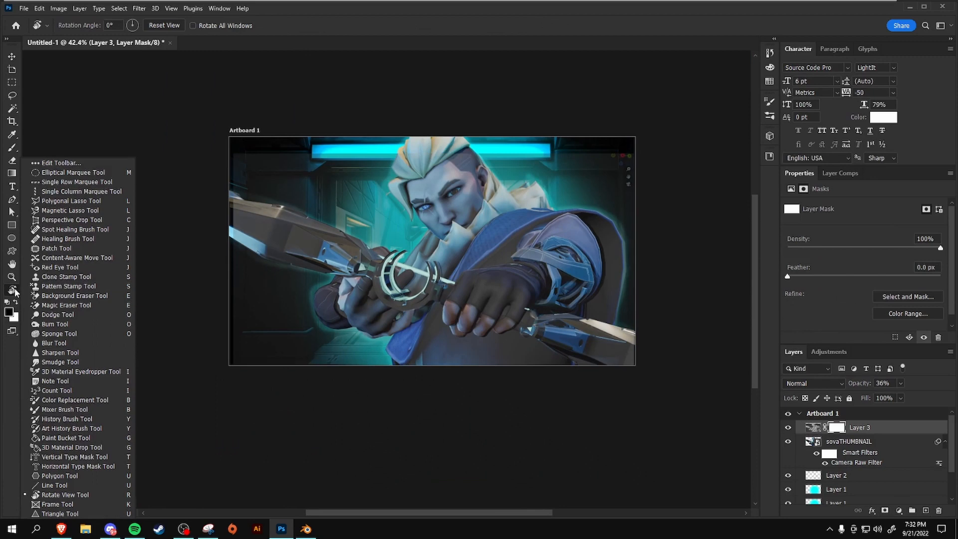
Mask Layer 3 so the gray model view covers only the right half of the character, and set the layer's opacity to 100%
key(b)
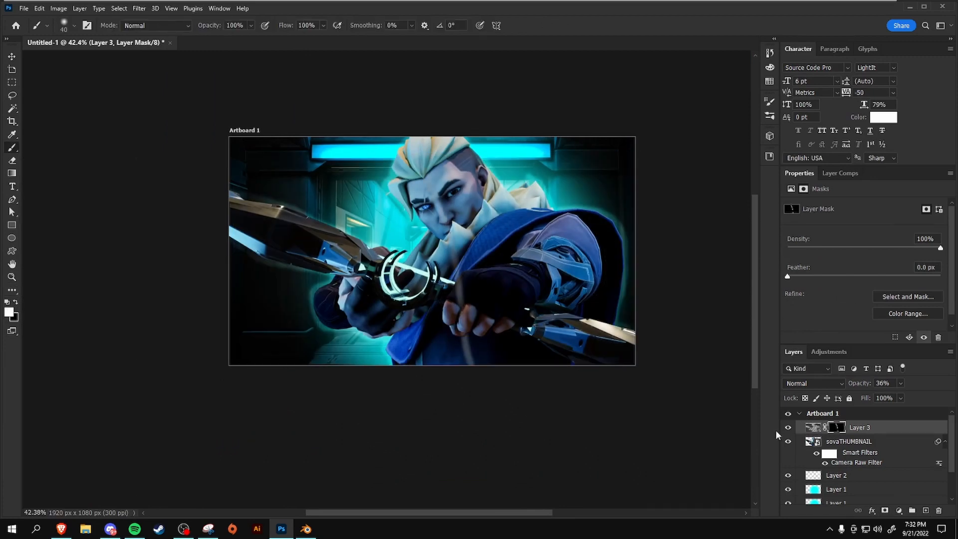
drag(914, 397, 933, 397)
key(v)
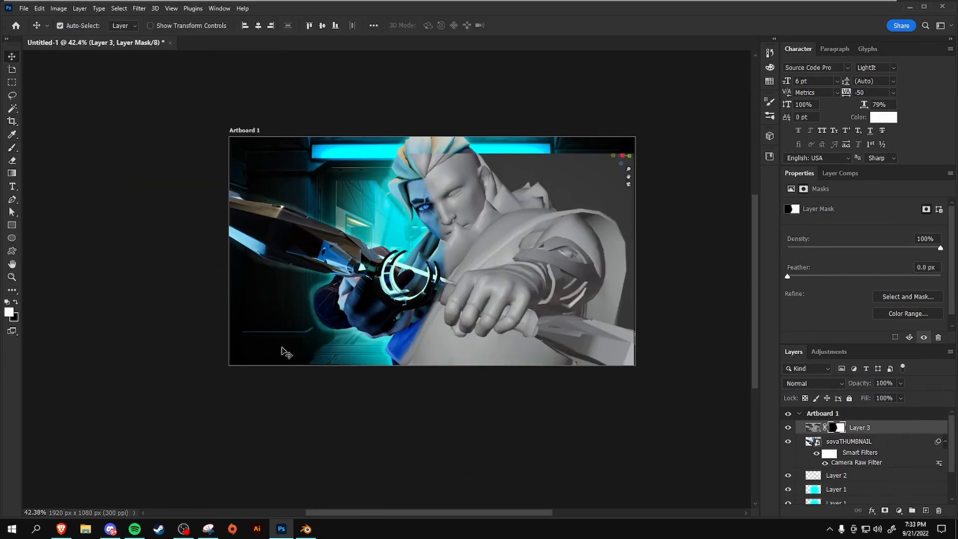
Paint black on Layer 3's mask with a soft brush to hide the gray model around the chin, chest and background edges
key(b)
key(x)
drag(414, 307, 444, 360)
drag(420, 165, 623, 345)
drag(504, 357, 606, 210)
key(ctrl+z)
alt+scroll(357, 348, down, 4)
alt+scroll(524, 261, up, 3)
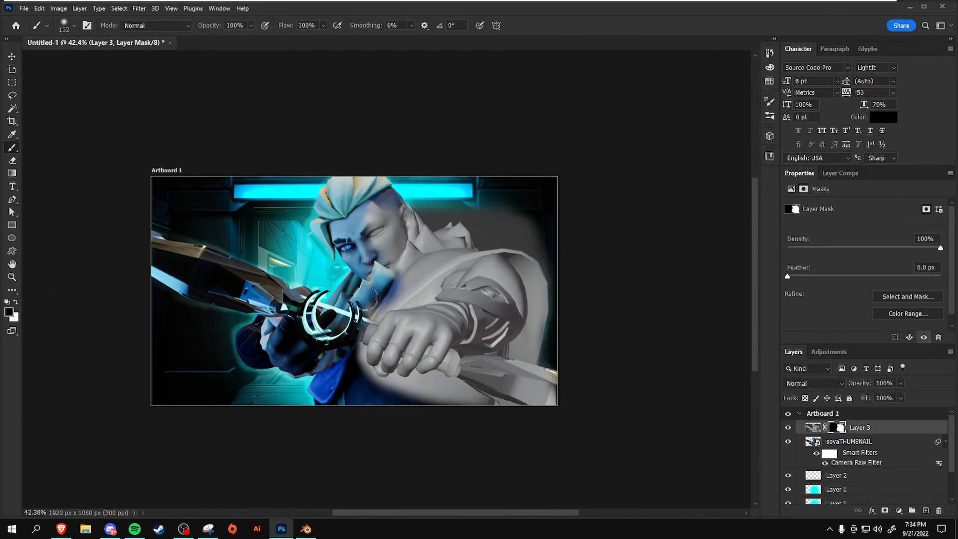
key(x)
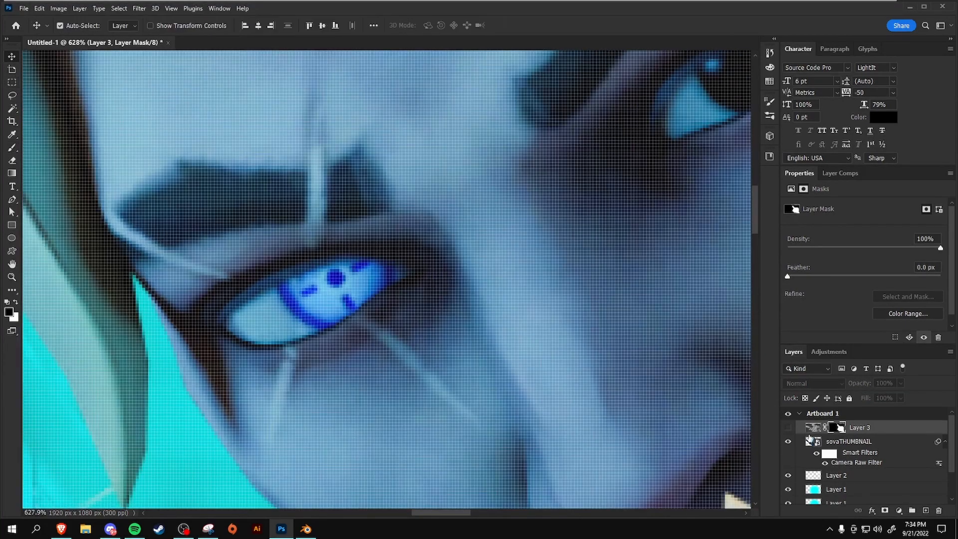
Try colorizing sovaTHUMBNAIL with a clipped Hue/Saturation adjustment at hue 195, saturation 81 and lightness +22
click(829, 351)
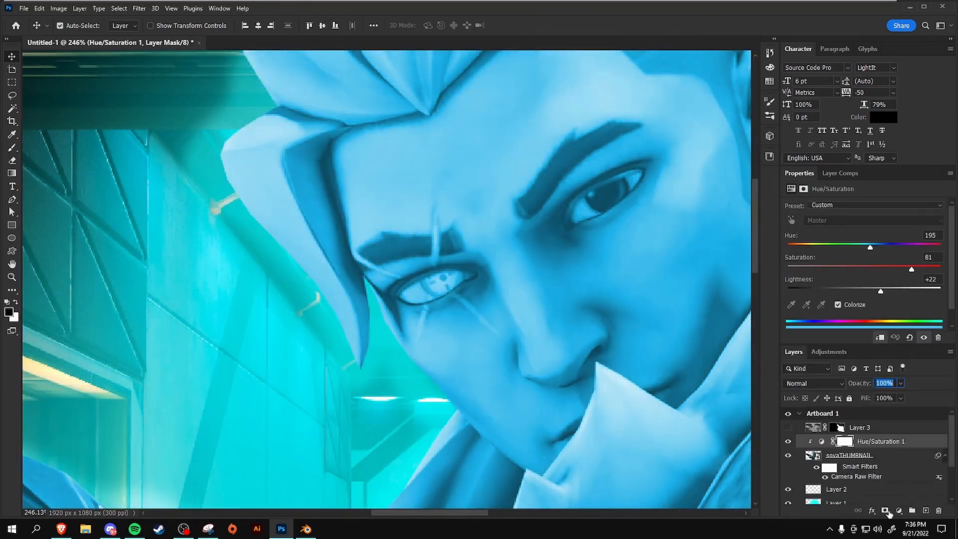
click(74, 25)
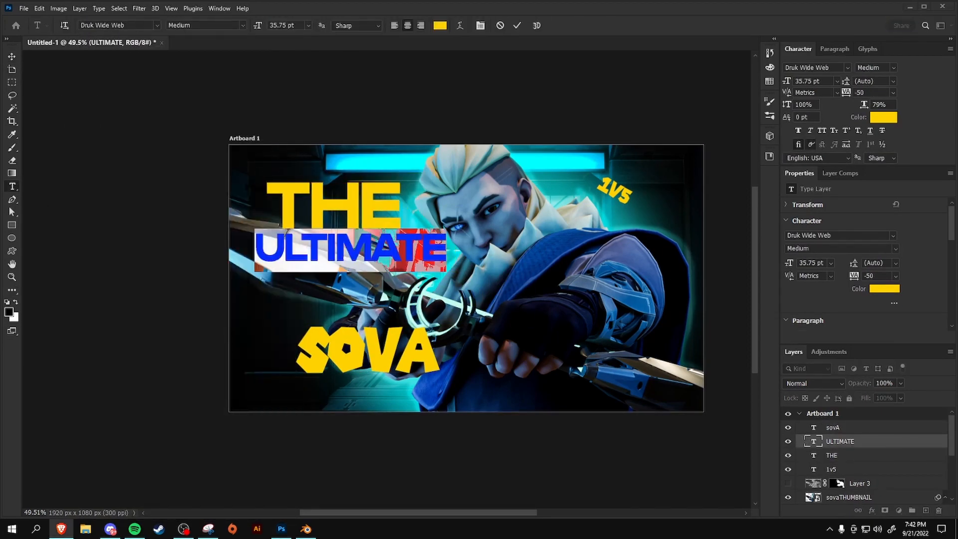
Change the font of the ULTIMATE title text
click(157, 25)
scroll(145, 409, down, 18)
click(146, 413)
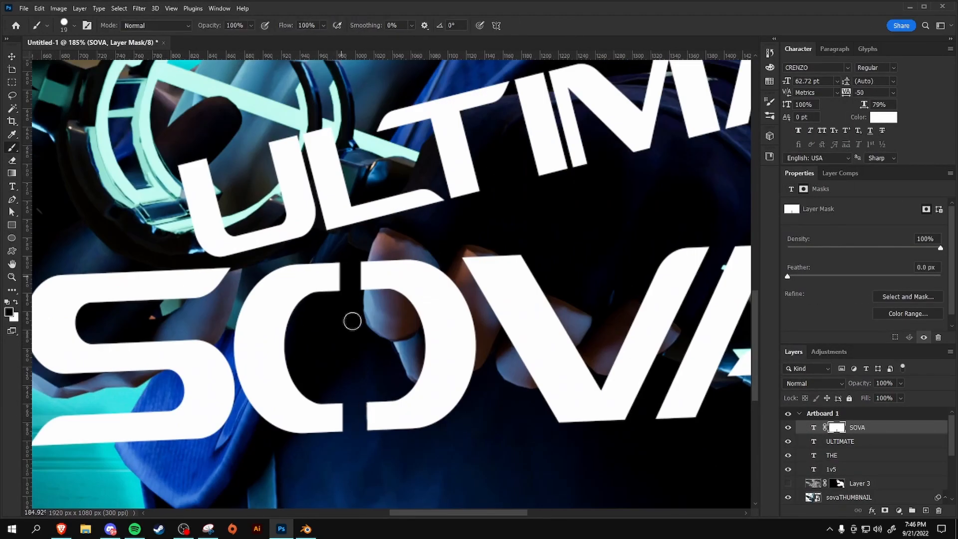
Reposition the SOVA title text and adjust the angle of the yellow-to-red Gradient Overlay on ULTIMATE
alt+scroll(361, 408, down, 3)
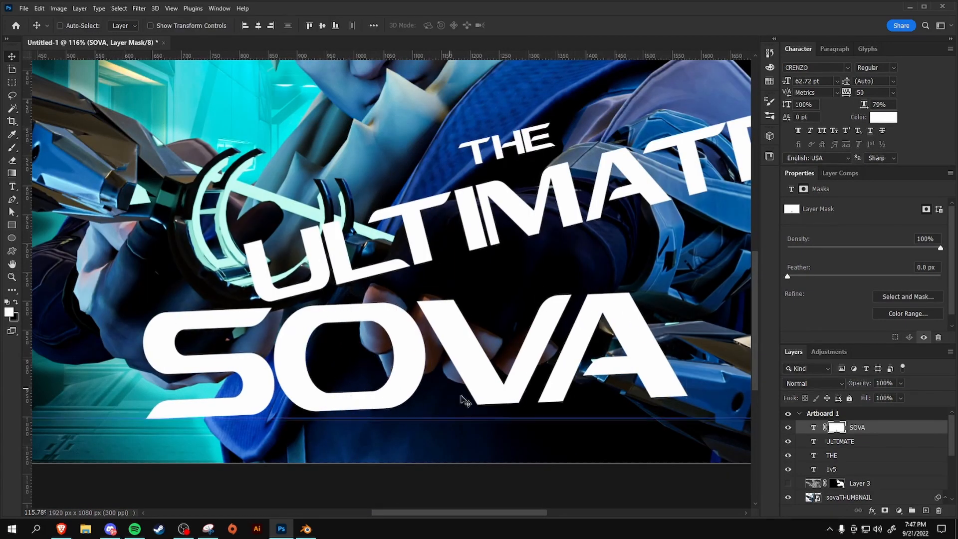
drag(308, 223, 302, 379)
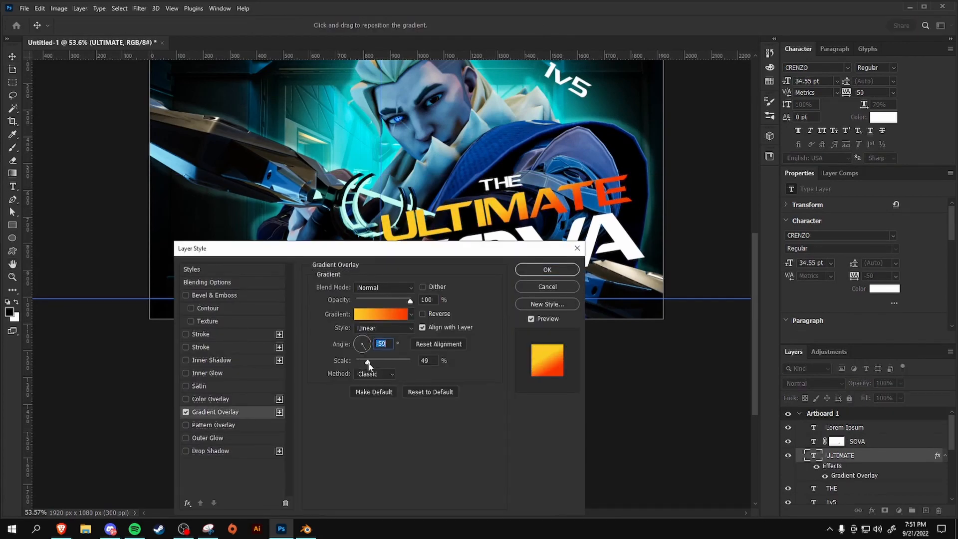
drag(369, 344, 364, 349)
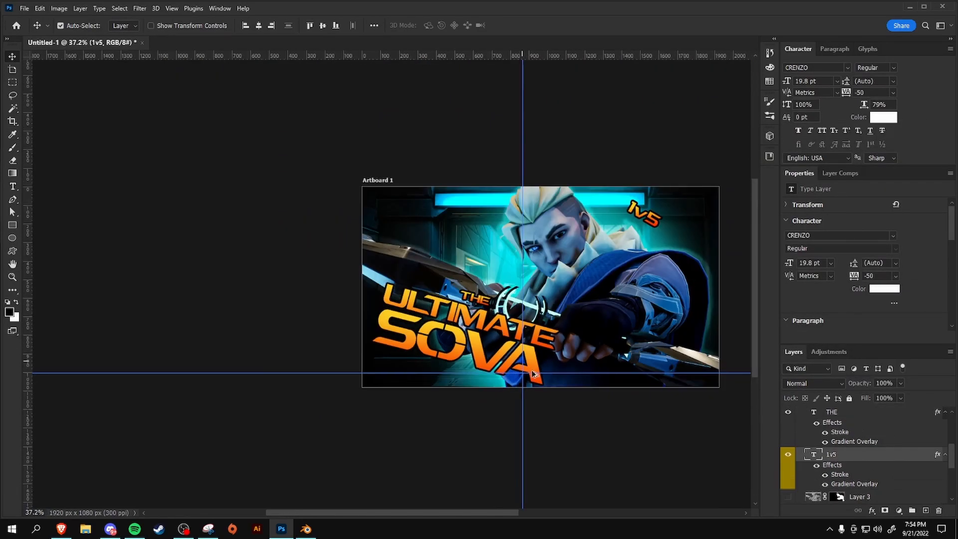
Preview the whole thumbnail in full-screen mode to check the title, the 1v5 text and the character together
key(ctrl+0)
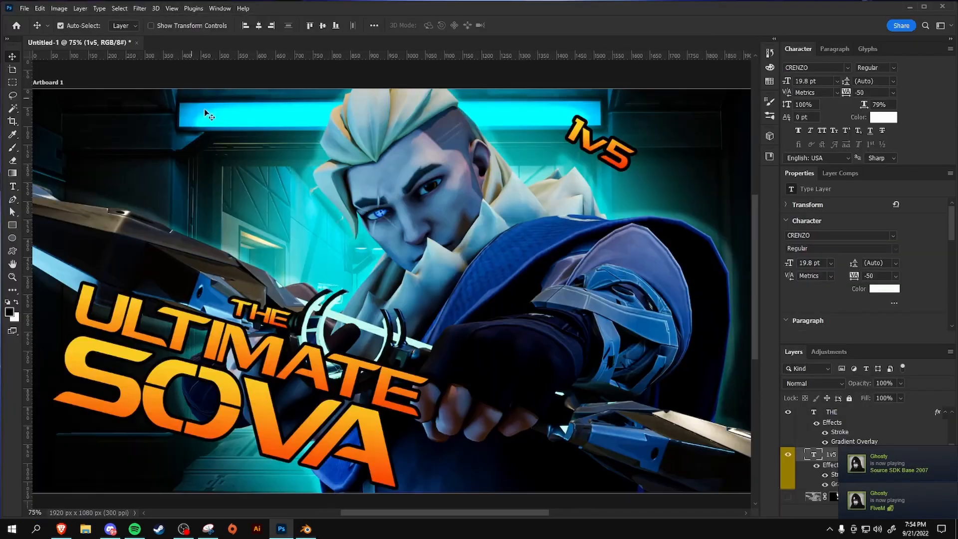
key(f)
key(f)
click(484, 220)
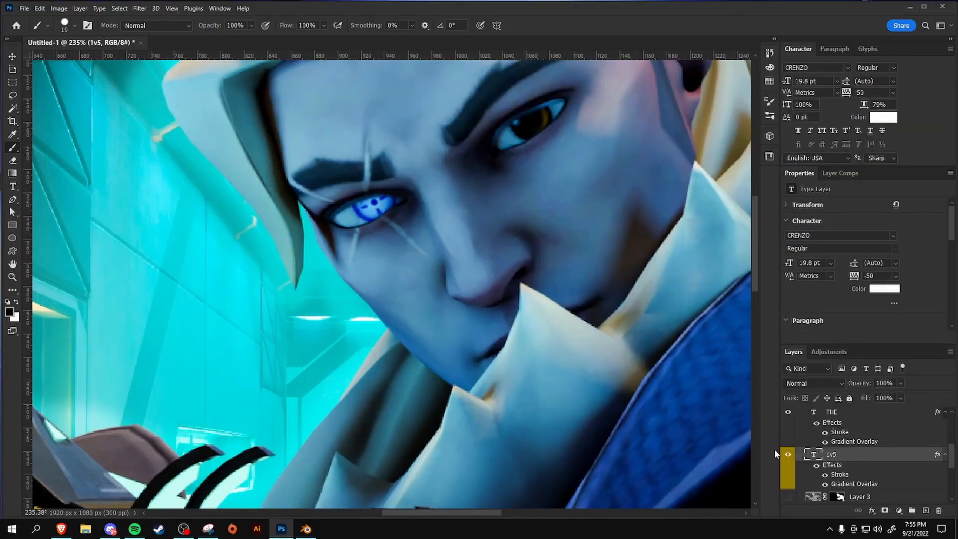
click(12, 83)
drag(360, 192, 412, 233)
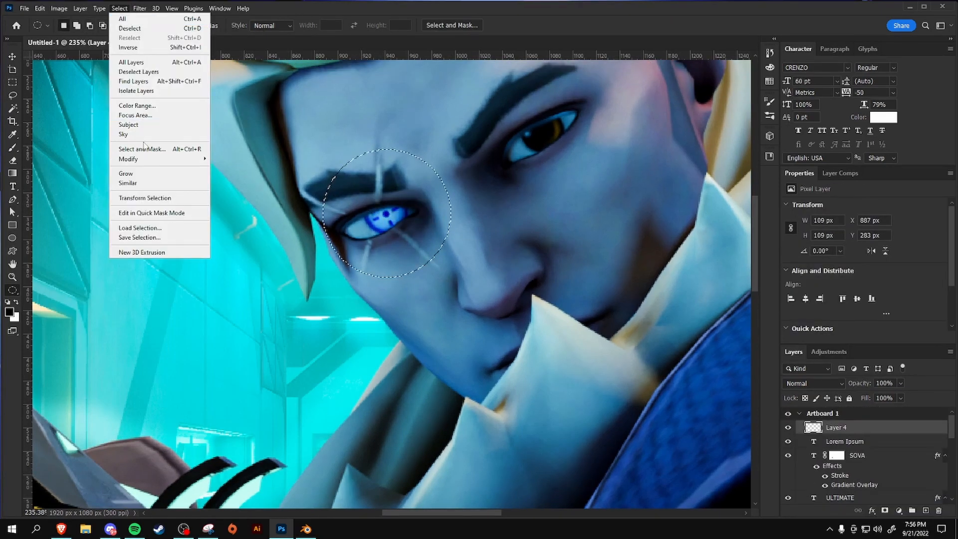
click(351, 190)
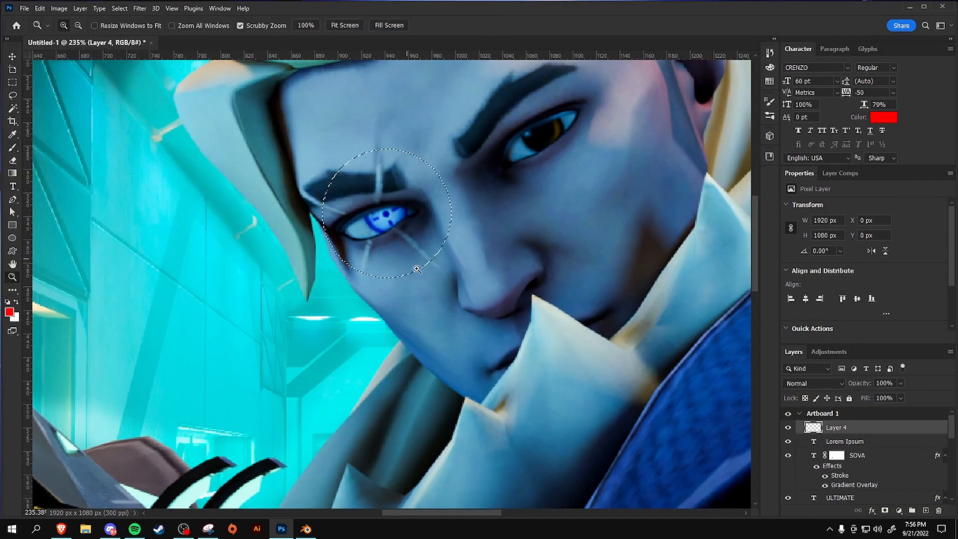
Draw a red circle outline around the glowing blue eye and position the red crosshair ticks around it
drag(327, 168, 441, 268)
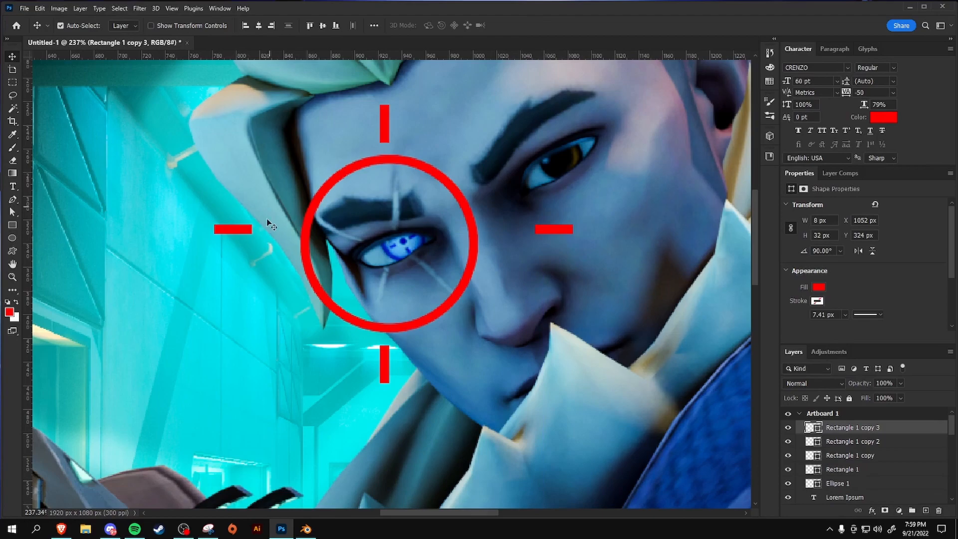
drag(550, 225, 552, 243)
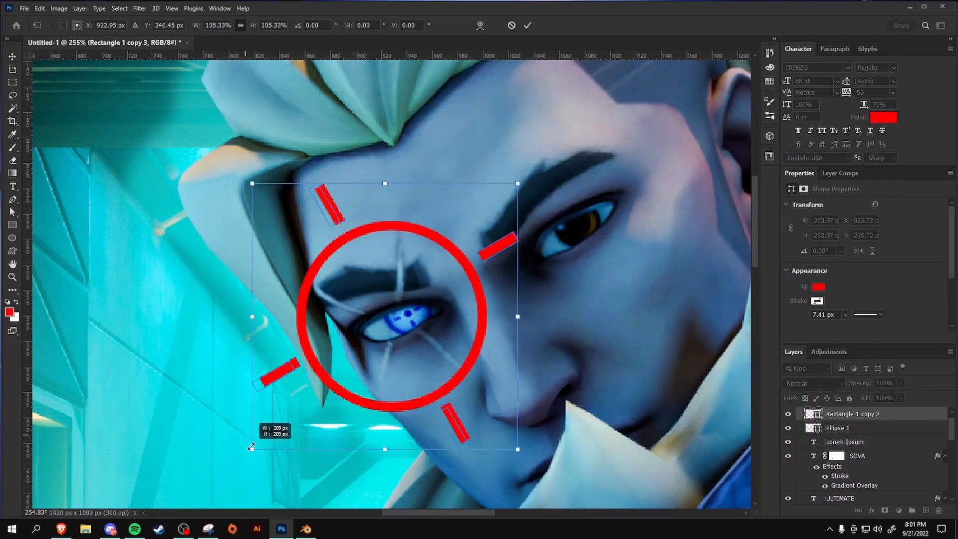
Save the document to Creative Cloud as SovaThumbnailFinal
key(ctrl+s)
text(S)
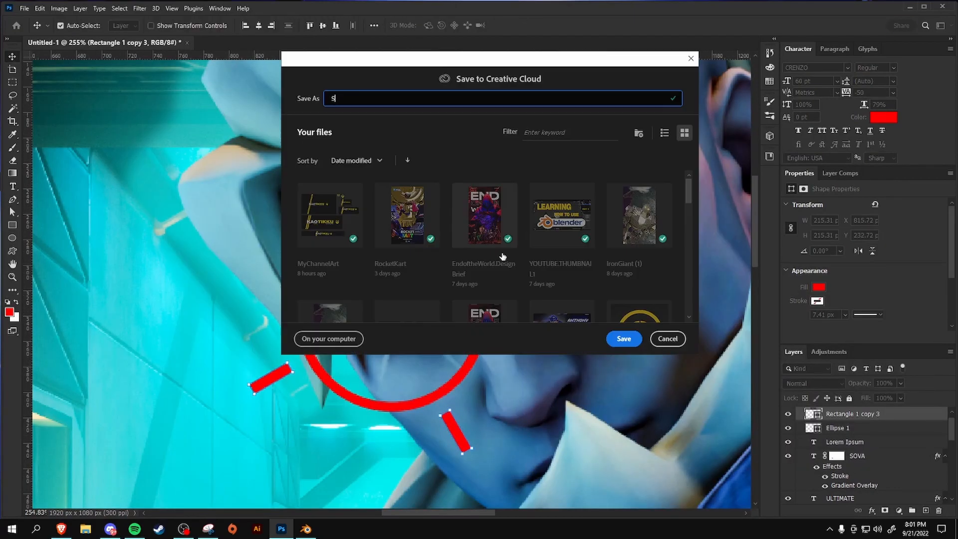
text(ovaThumbnailFin)
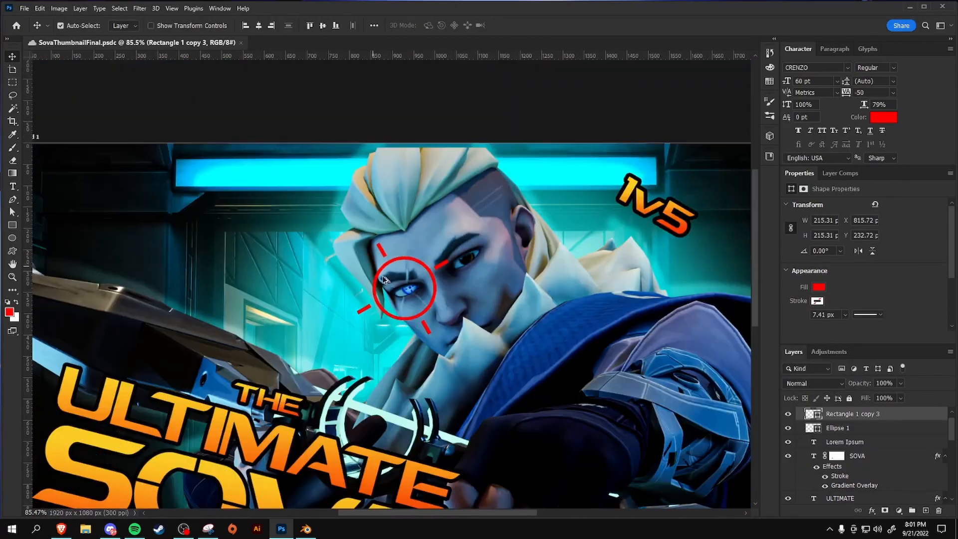
key(ctrl+0)
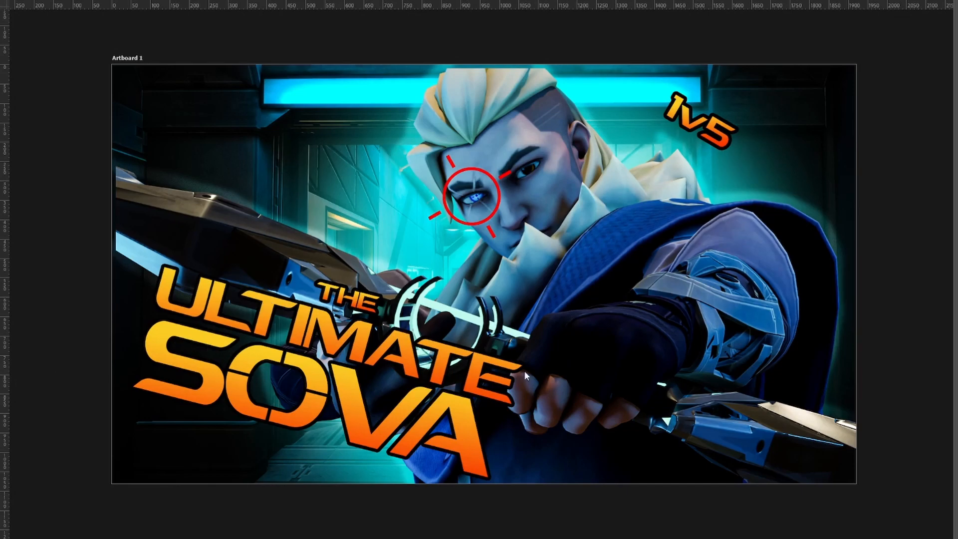
alt+scroll(494, 338, down, 3)
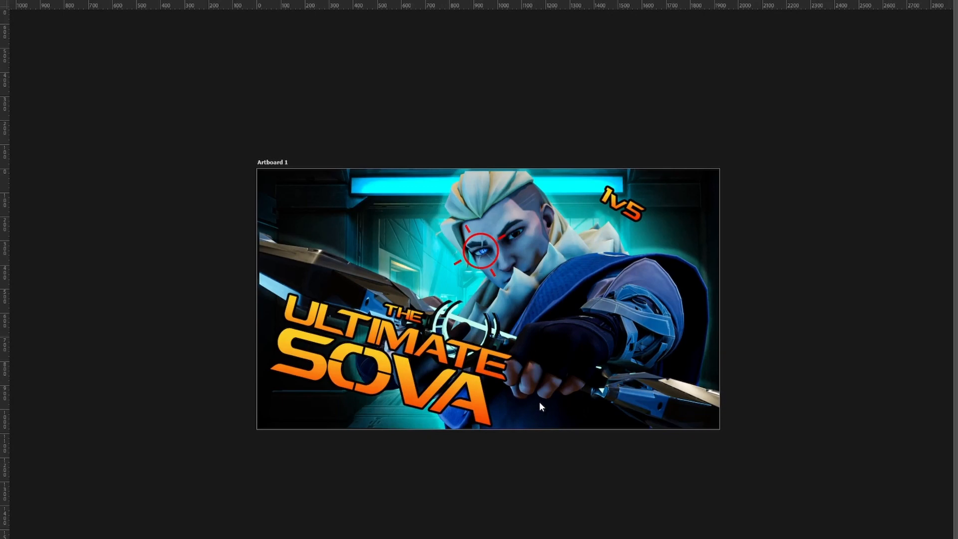